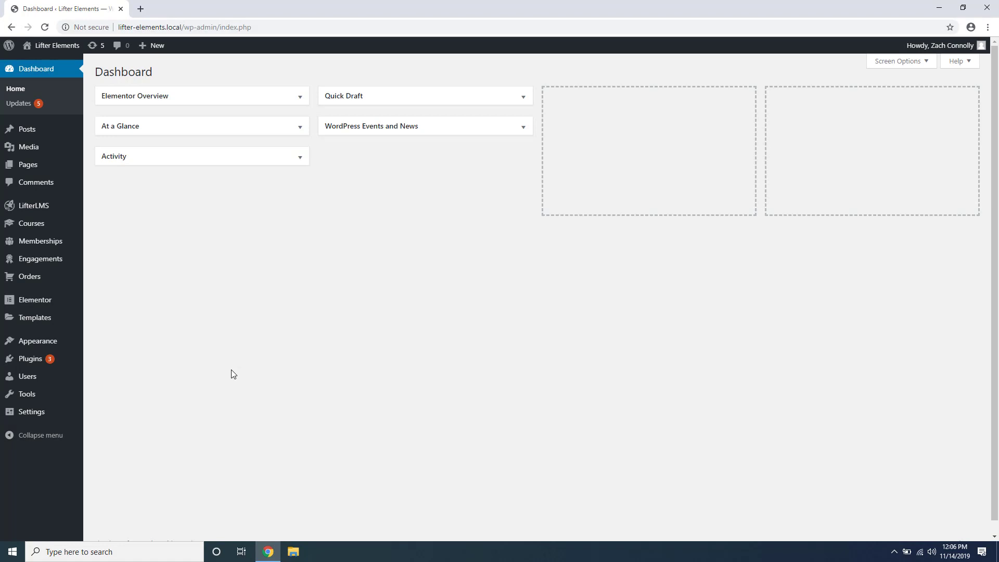
In Theme Builder, create a Single template for the Course post type named 'Course Template'.
mouse_move(40, 319)
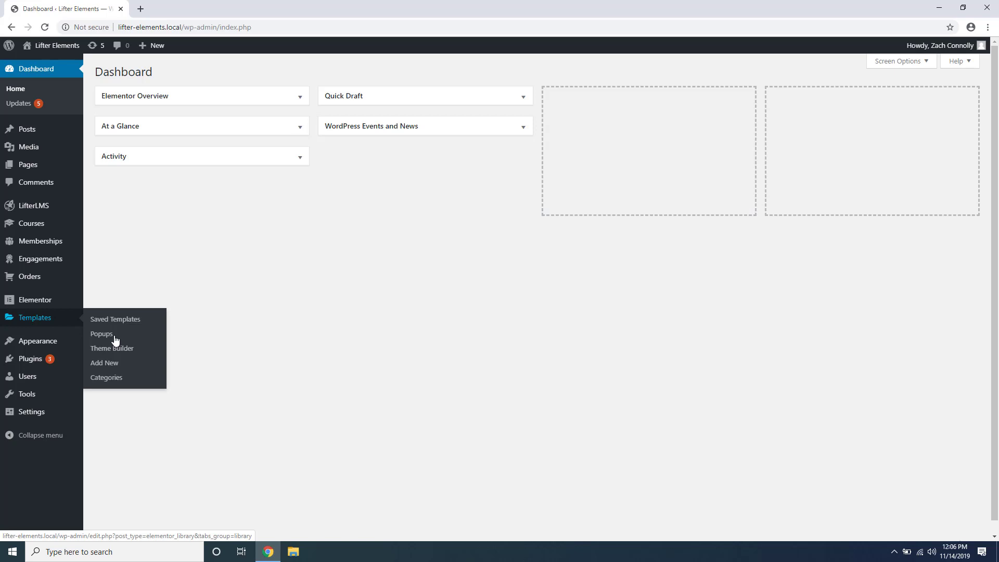
click(131, 350)
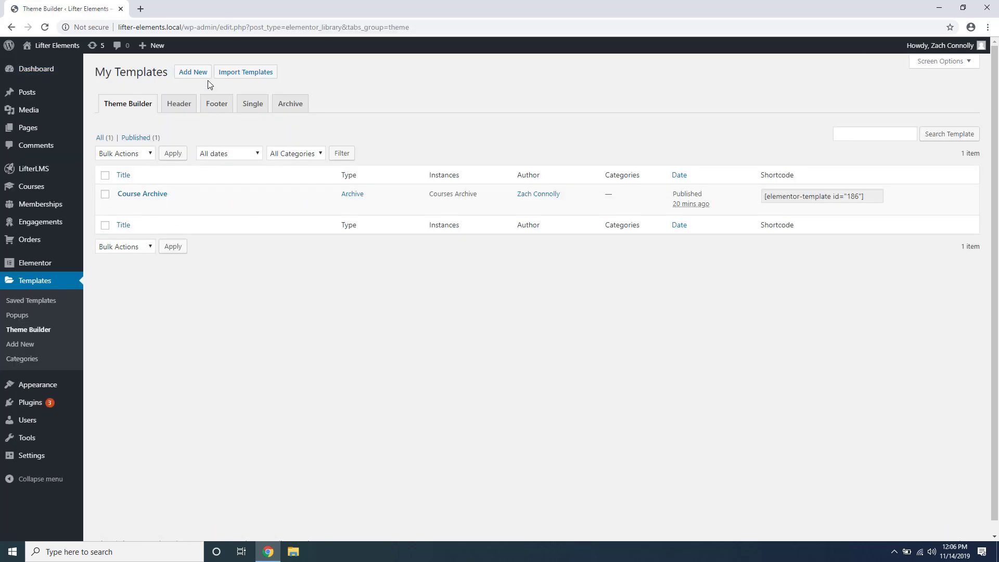
click(196, 73)
click(557, 271)
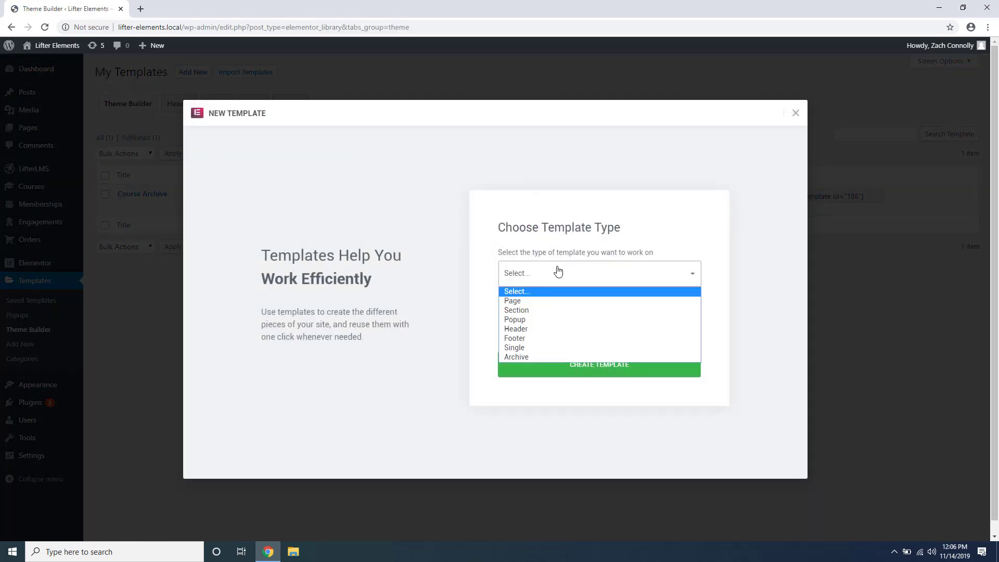
click(527, 346)
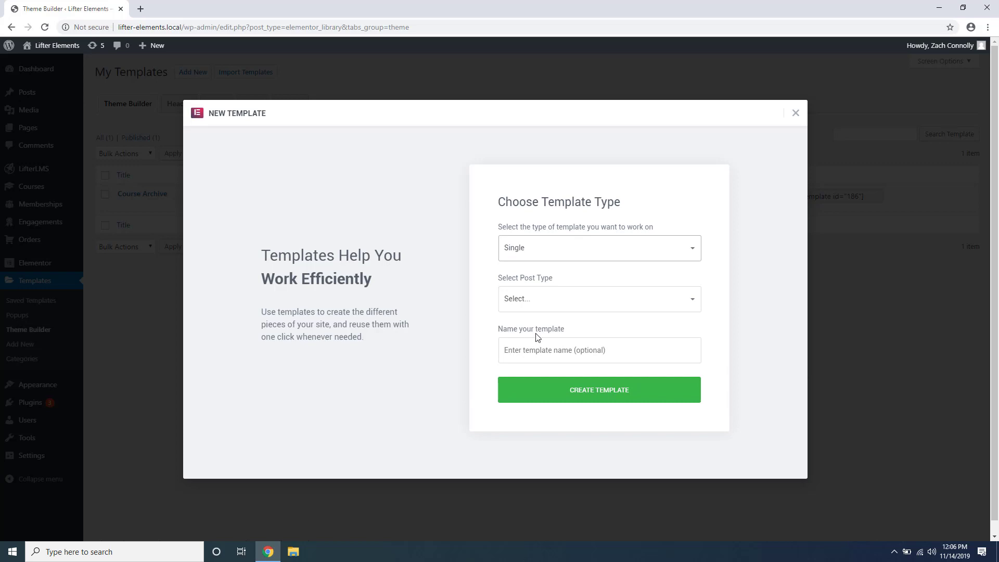
click(547, 308)
click(541, 344)
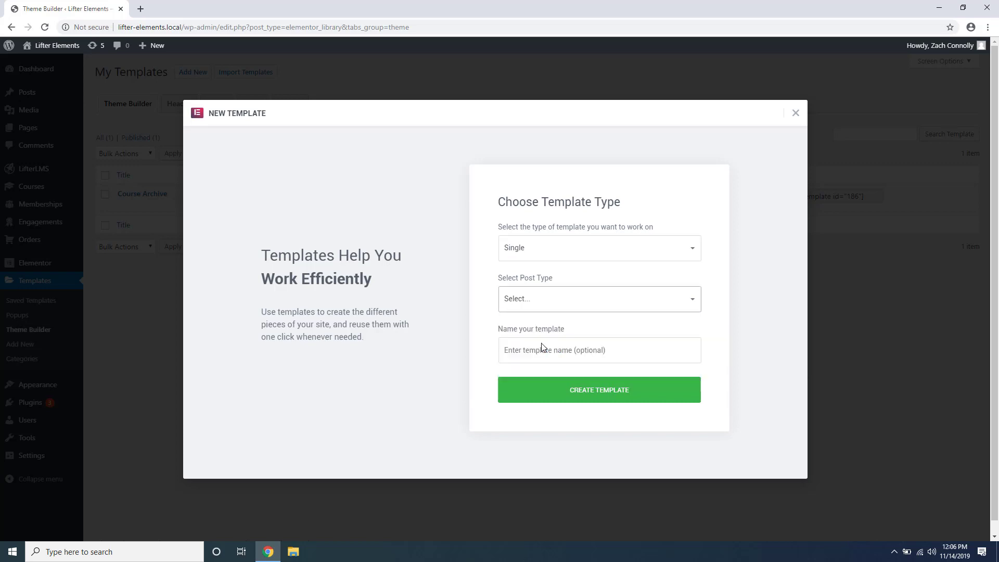
click(546, 351)
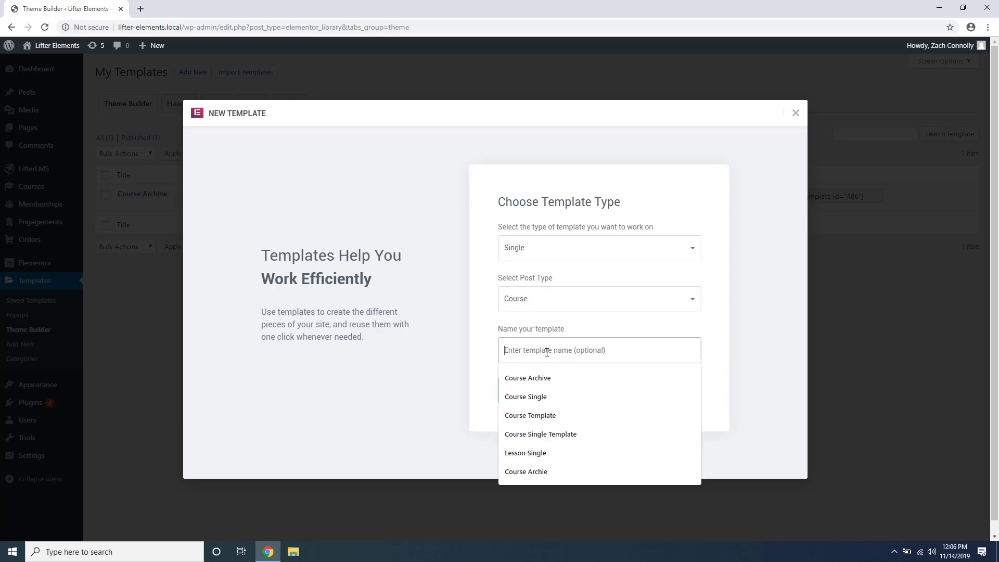
text(Course Te)
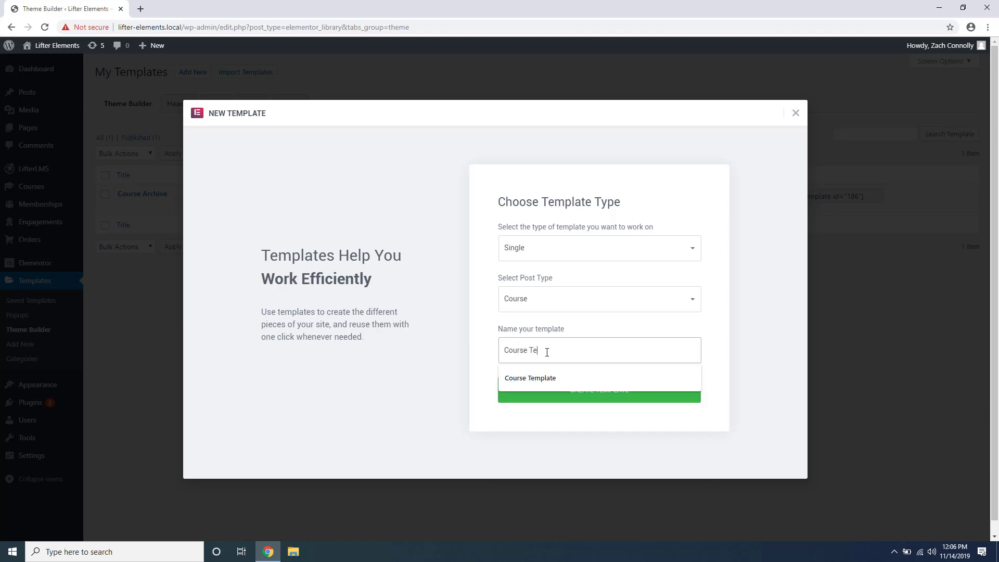
text(mplate)
click(566, 386)
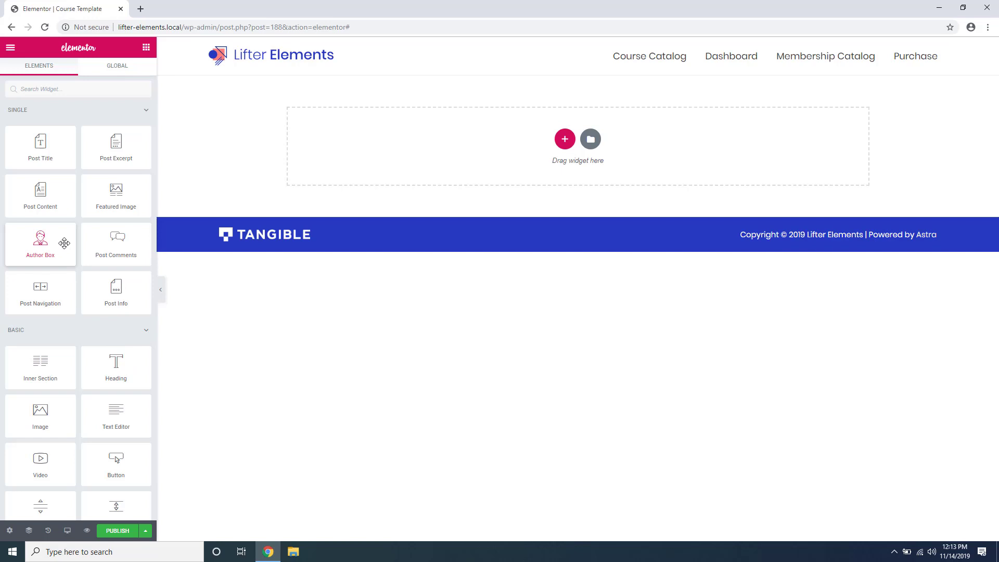
Add a Post Title colored #2638bf, with a 2/3 + 1/3 column section below it.
drag(40, 147, 359, 137)
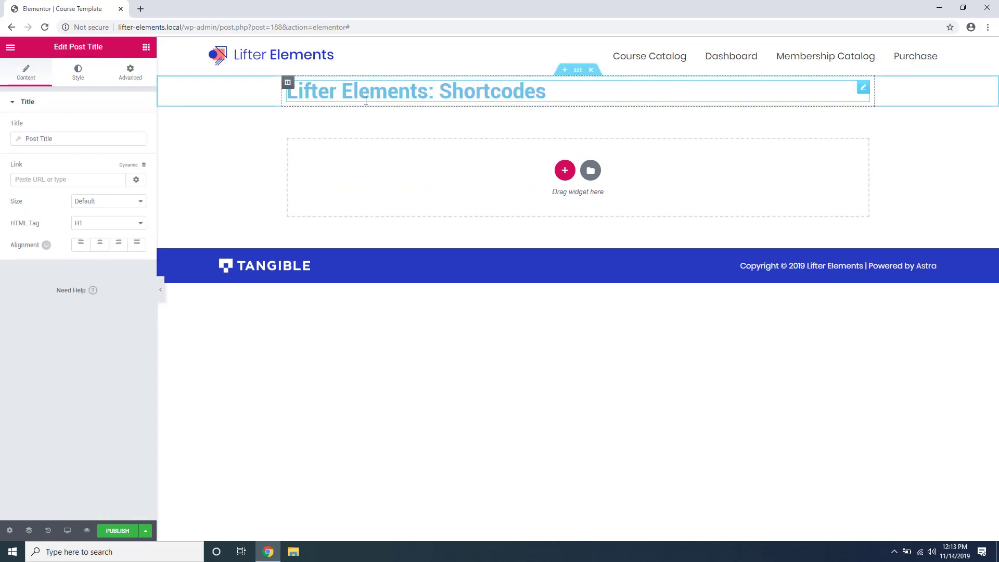
click(78, 73)
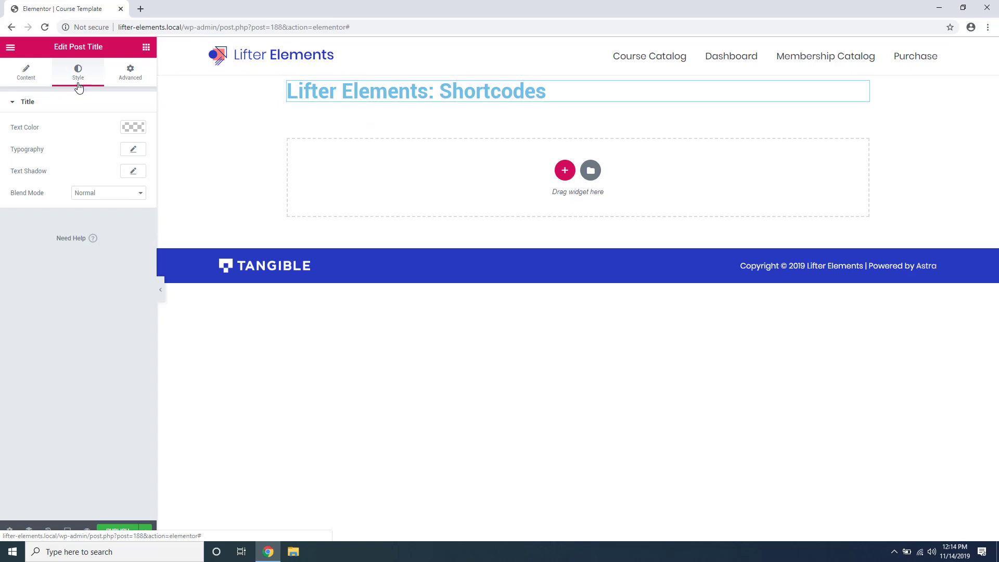
click(129, 126)
click(56, 127)
key(ctrl+v)
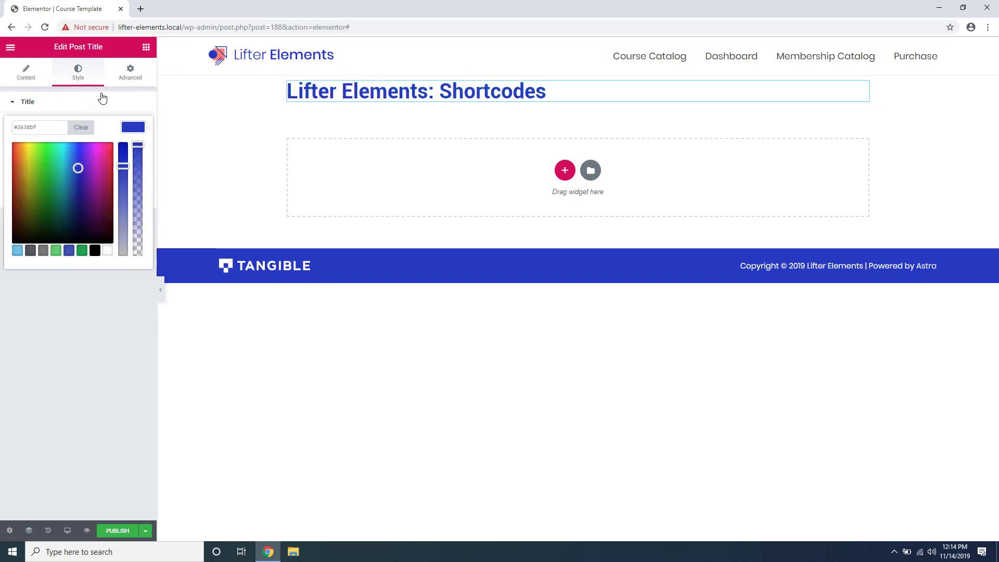
click(100, 98)
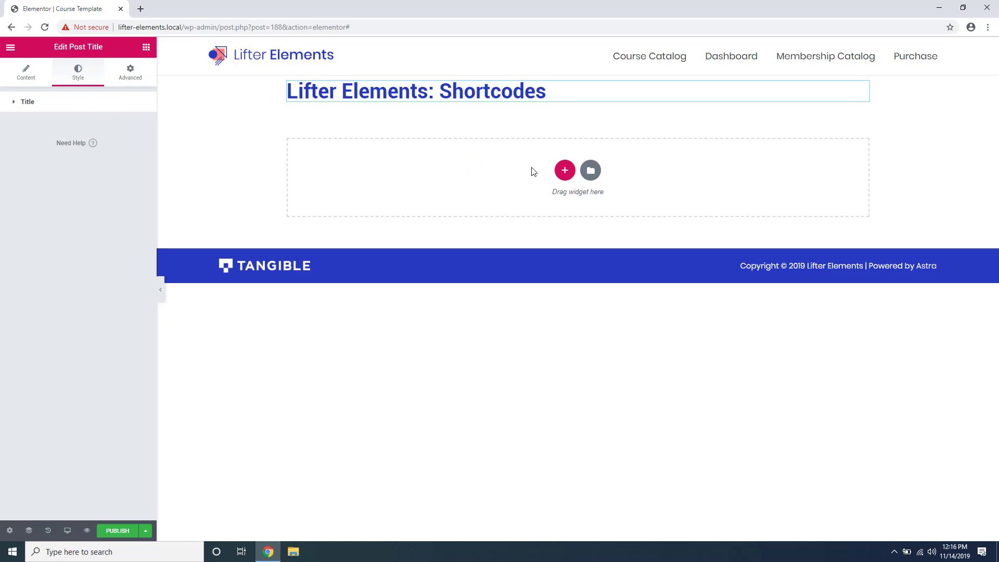
click(561, 168)
click(710, 201)
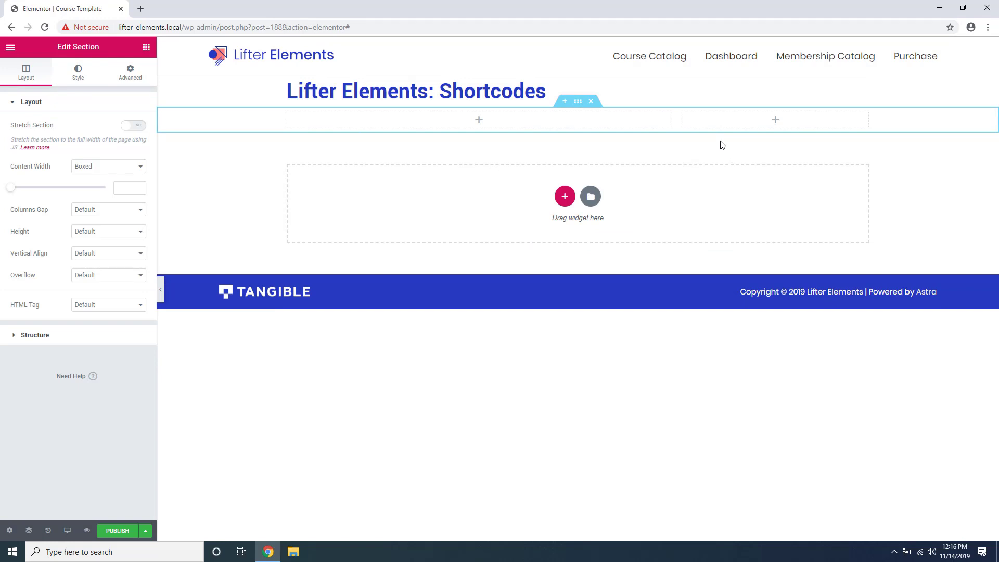
Place the LifterLMS Course Author widget in the narrow right column.
click(146, 48)
click(131, 118)
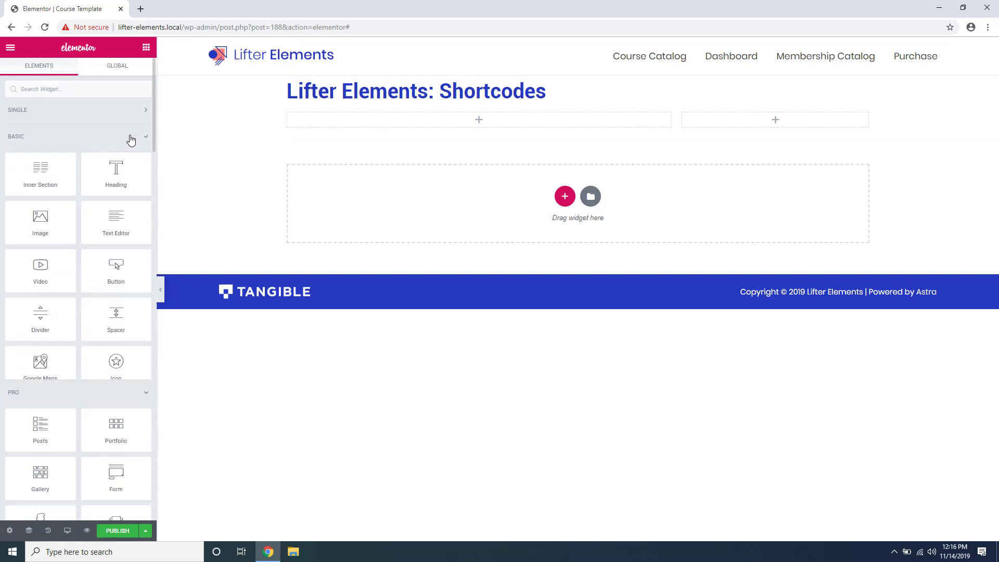
click(129, 137)
click(109, 165)
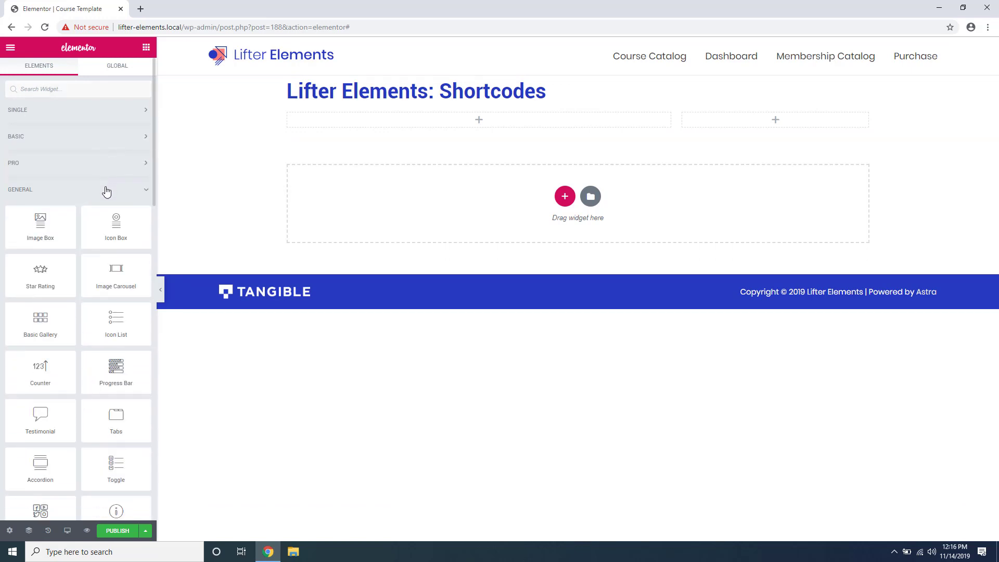
click(106, 190)
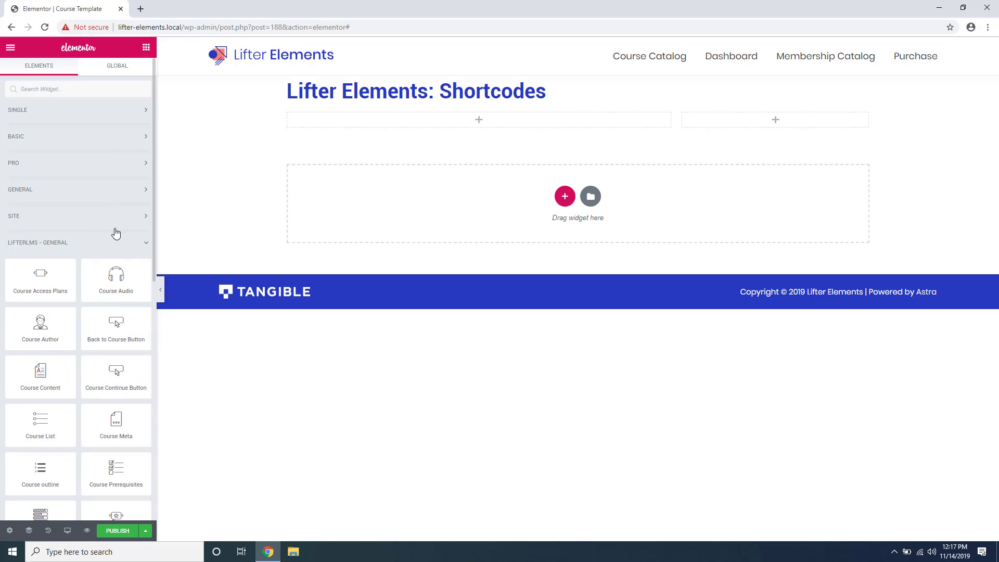
drag(44, 325, 788, 121)
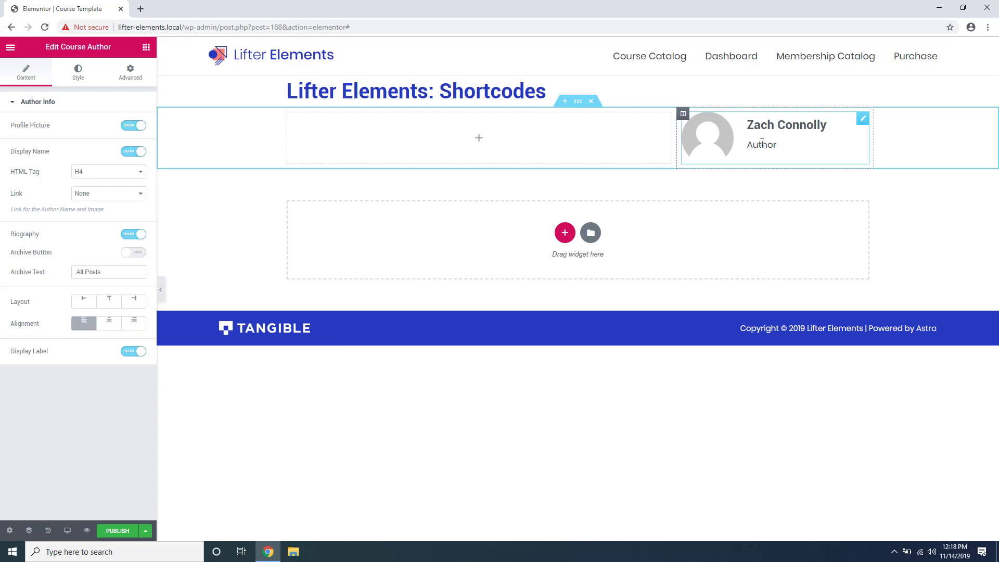
Set the author box alignment to Left and review its text and button styling.
click(109, 323)
click(133, 322)
click(86, 324)
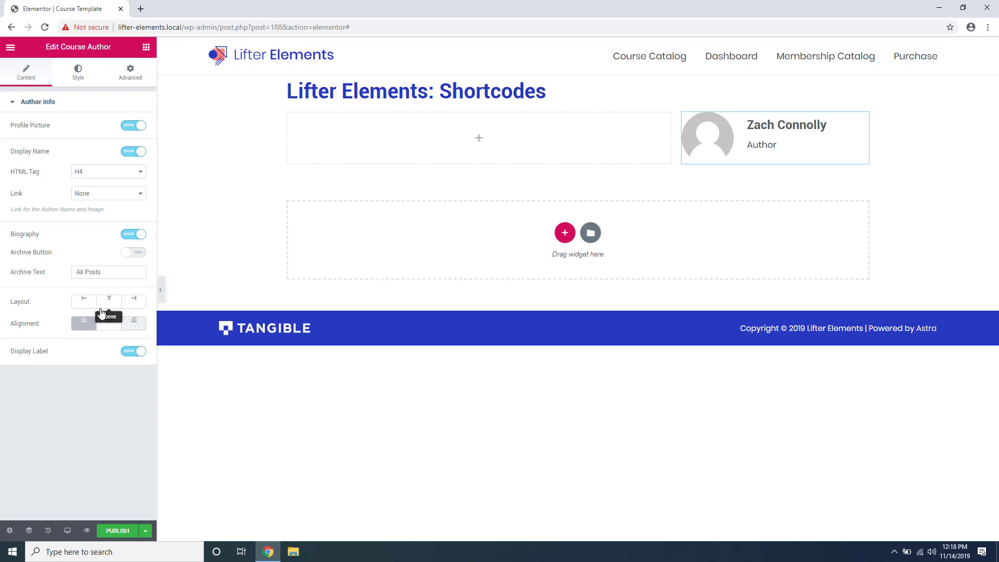
click(83, 84)
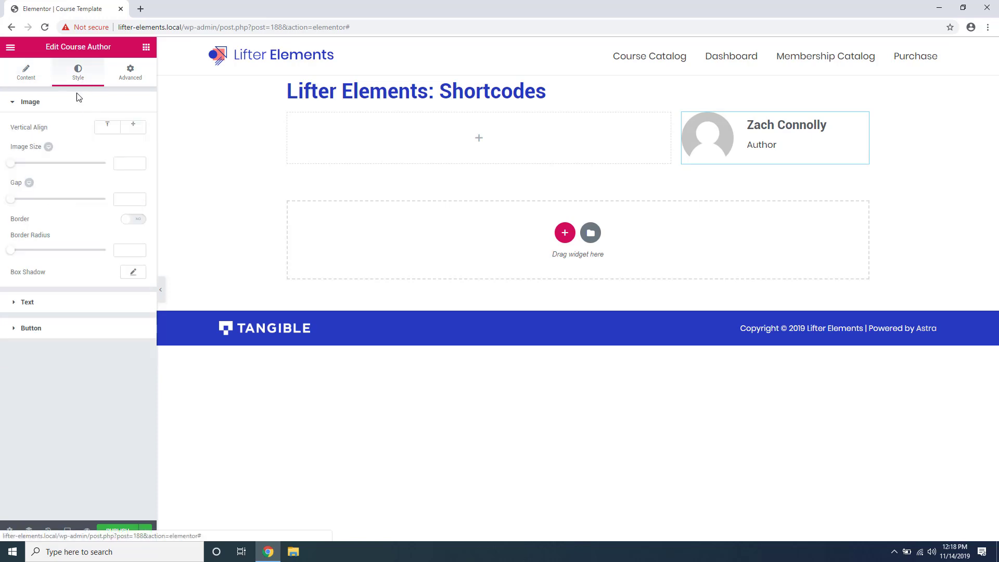
click(11, 301)
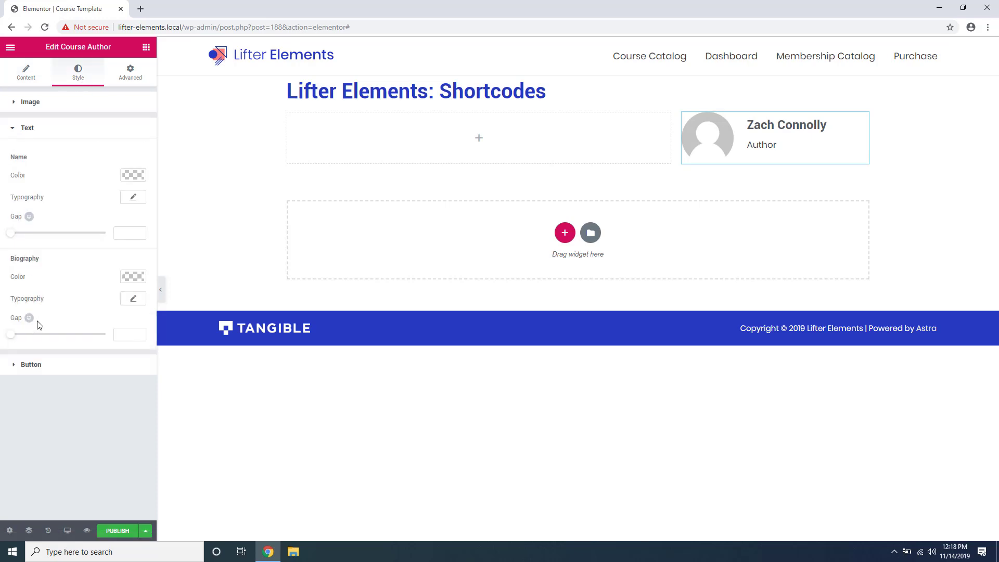
click(11, 365)
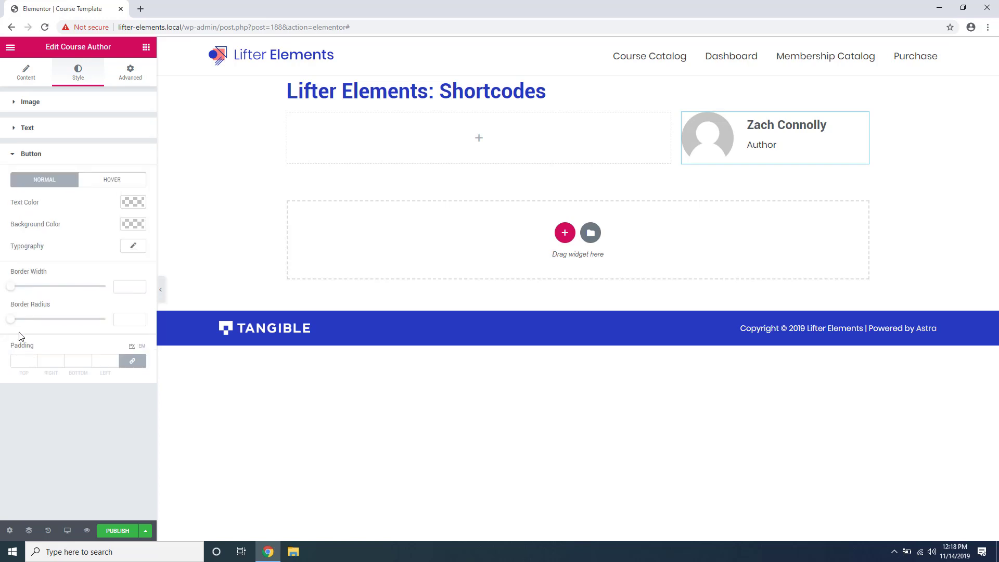
Add an Icon Box under the author with a clock icon and the title 'Length'.
click(147, 47)
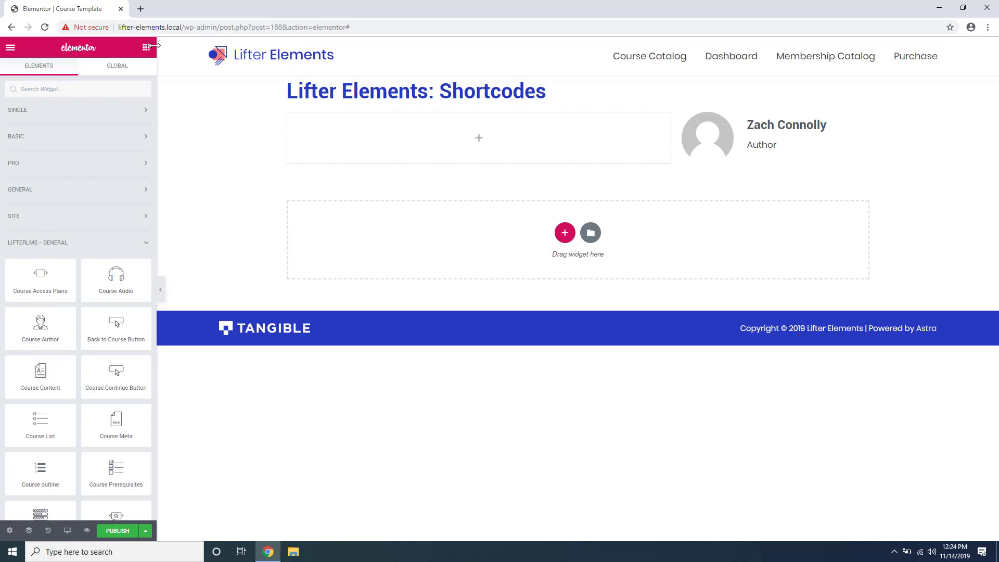
click(35, 195)
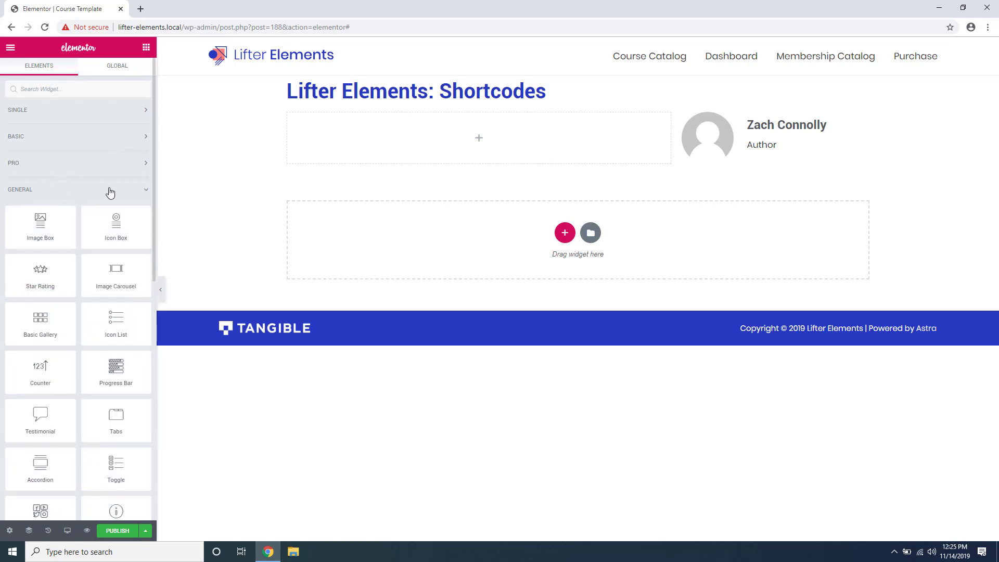
drag(116, 221, 745, 160)
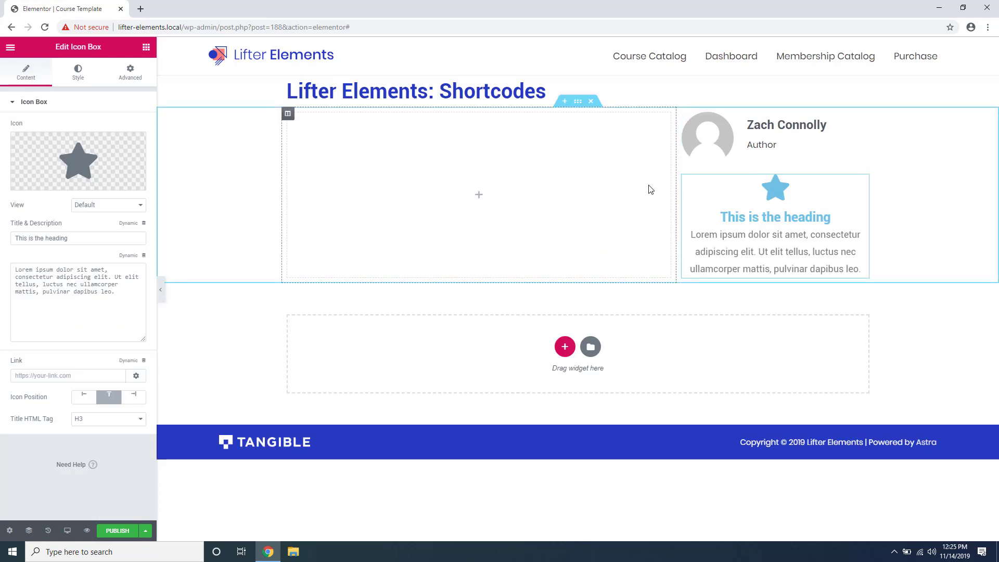
click(103, 159)
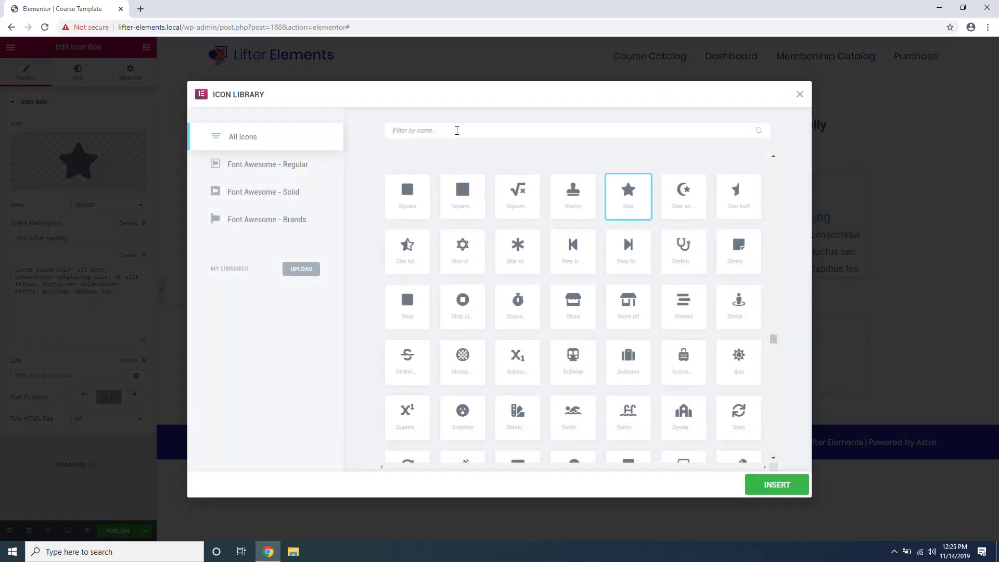
text(cloc)
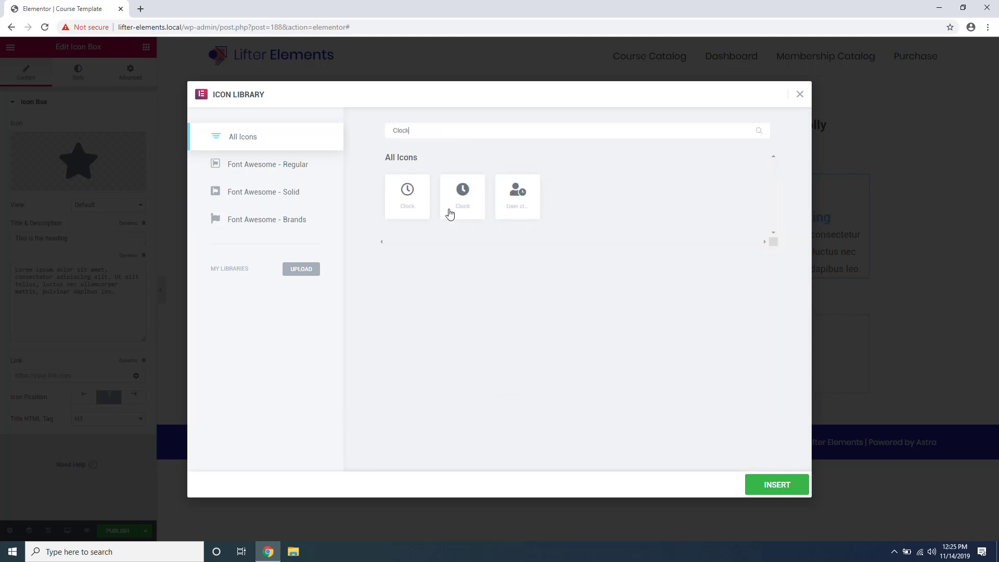
click(807, 494)
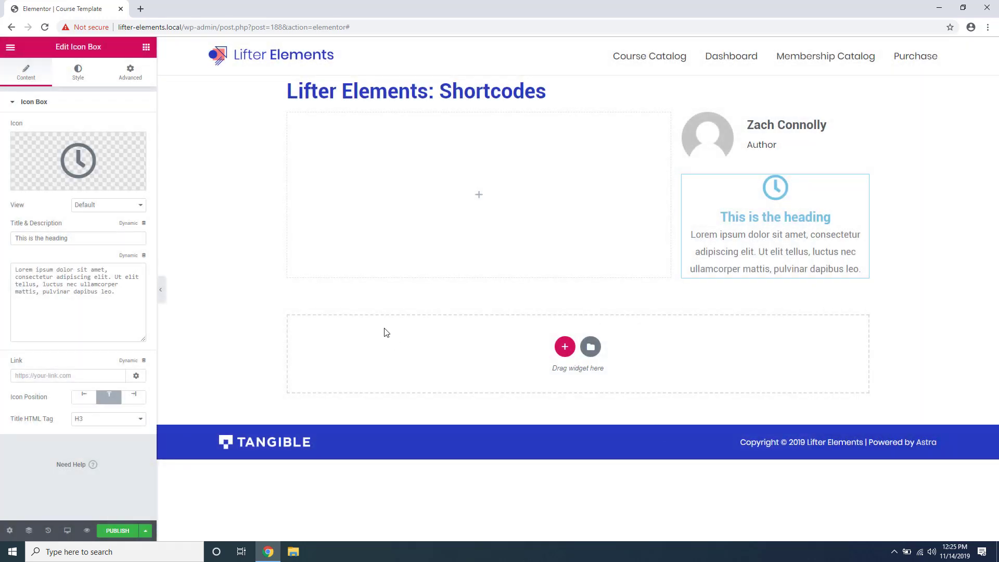
triple_click(94, 237)
text(L)
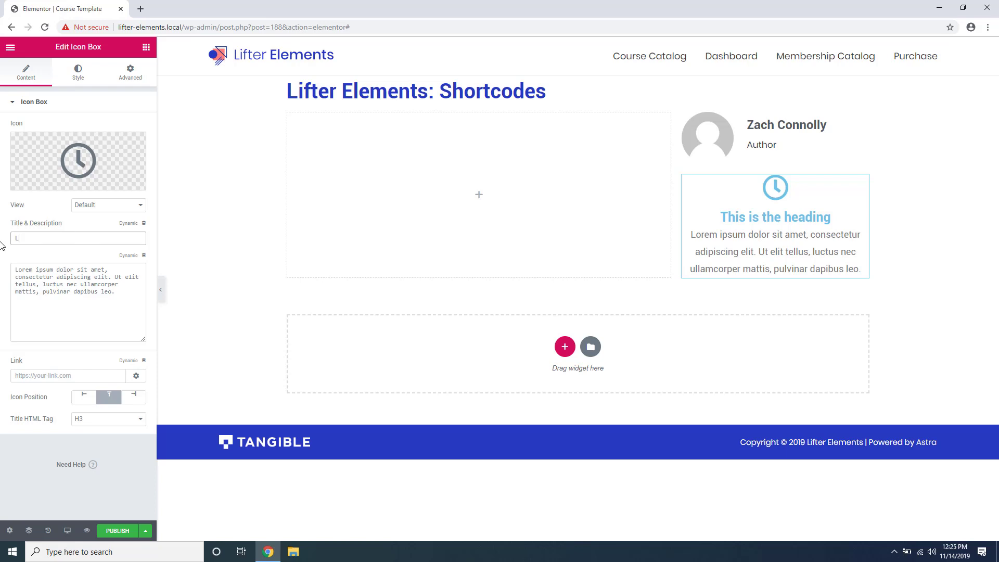
text(ingth)
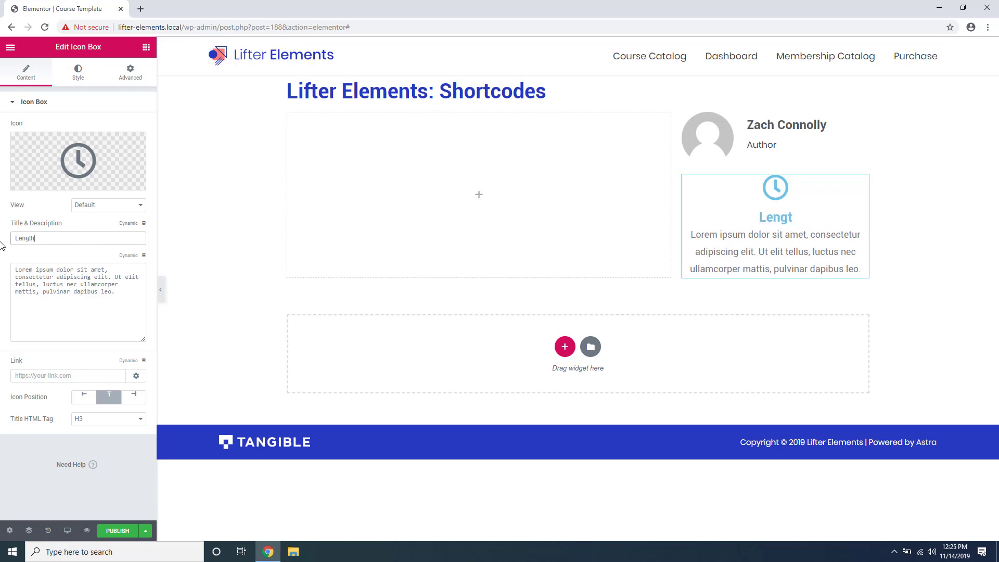
click(131, 292)
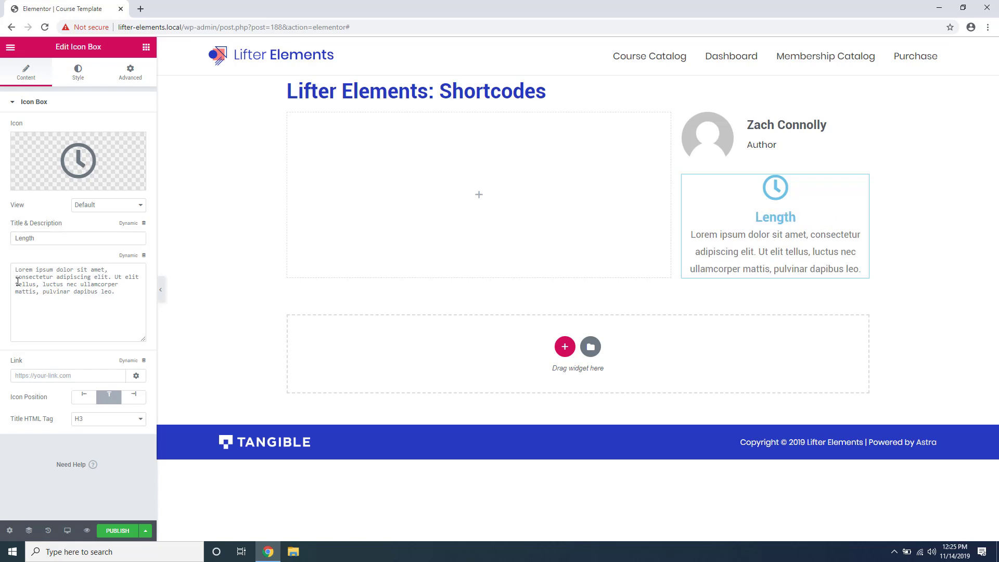
Make the description dynamic using Course Info with Field set to Length, showing '5 Days'.
click(143, 256)
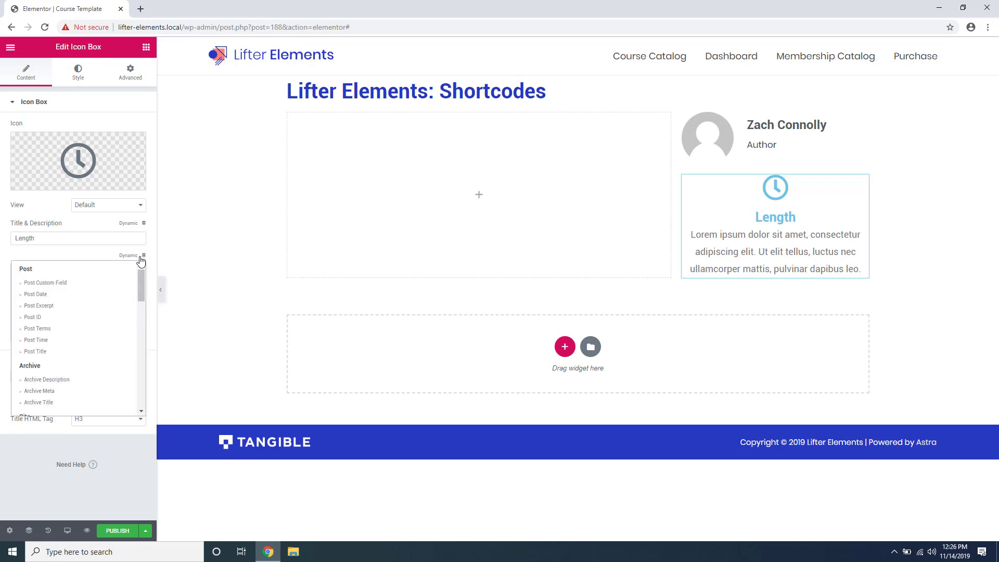
scroll(103, 305, down, 3)
scroll(102, 305, down, 6)
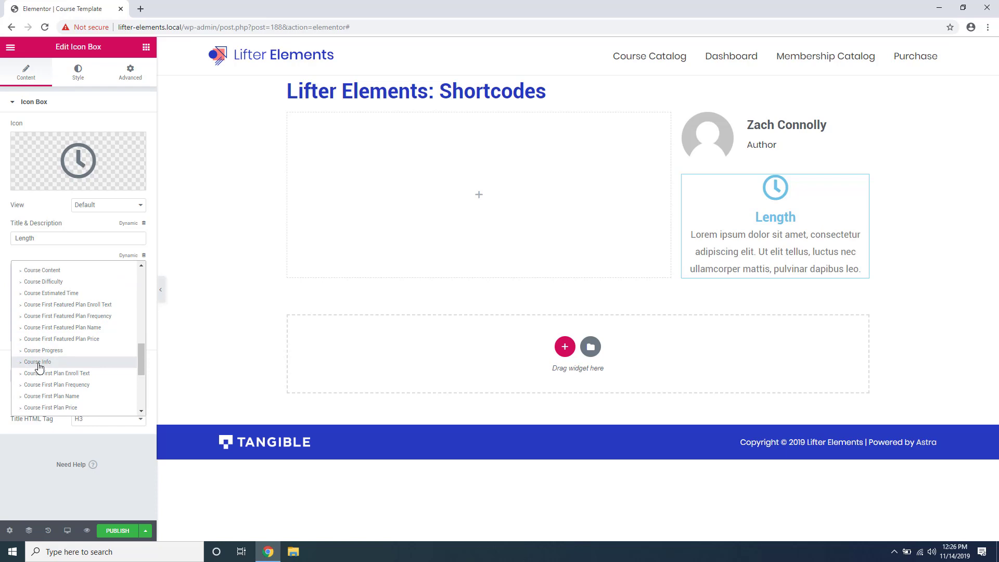
click(51, 367)
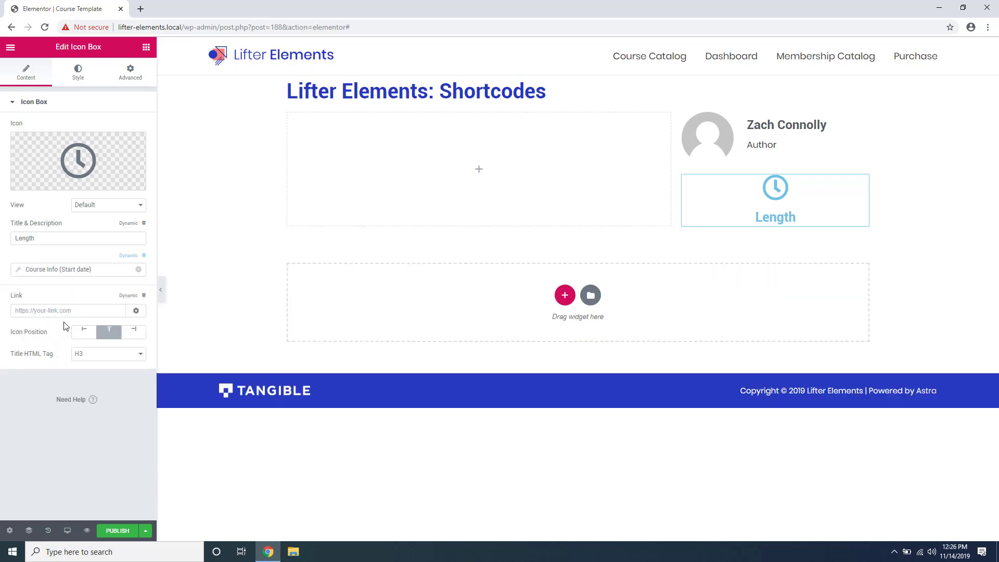
click(19, 274)
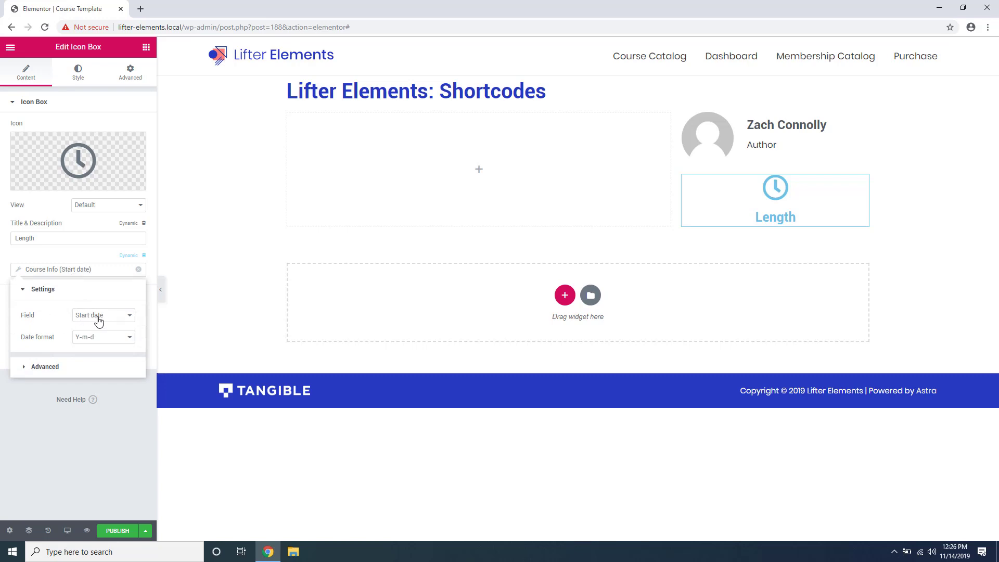
click(99, 317)
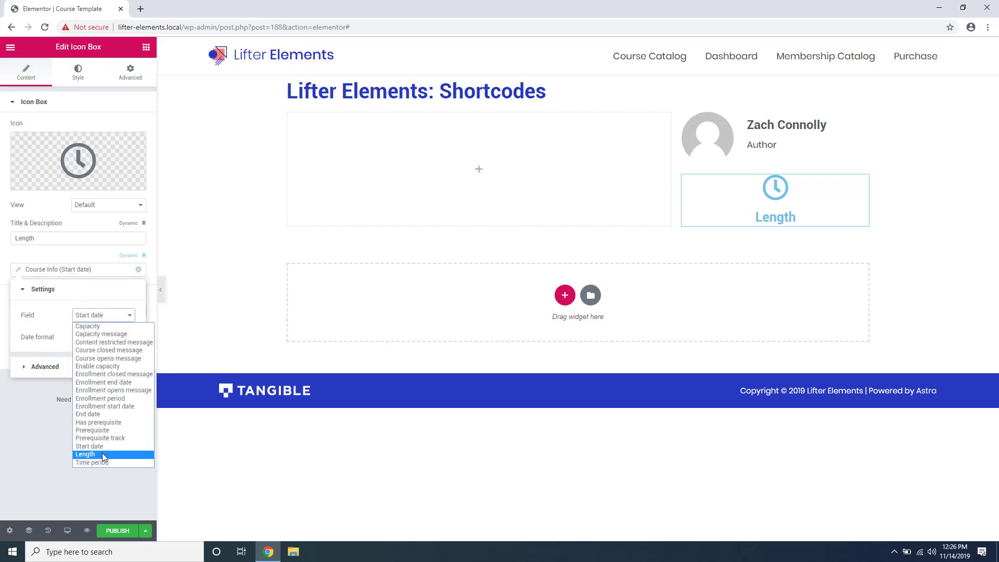
click(86, 454)
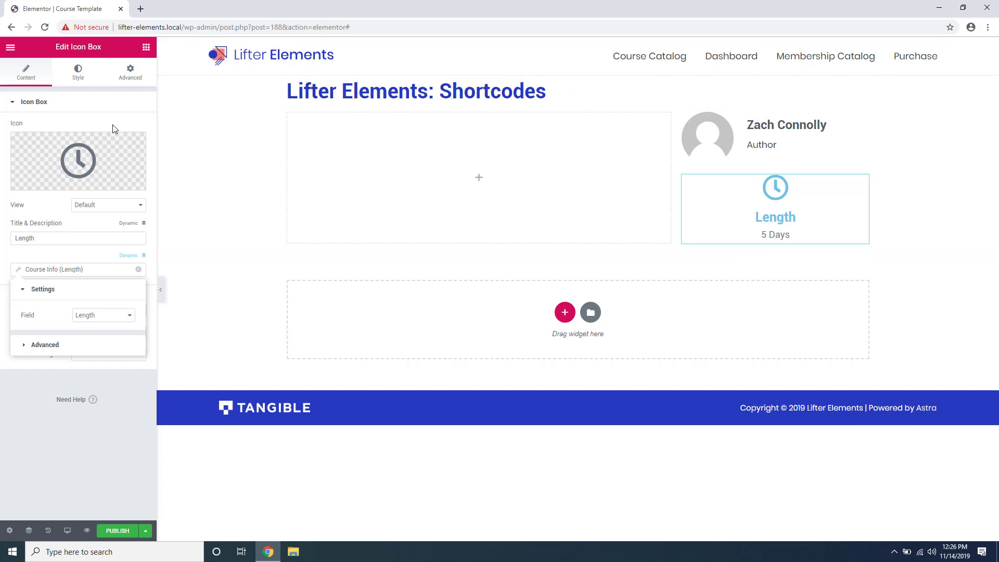
click(146, 46)
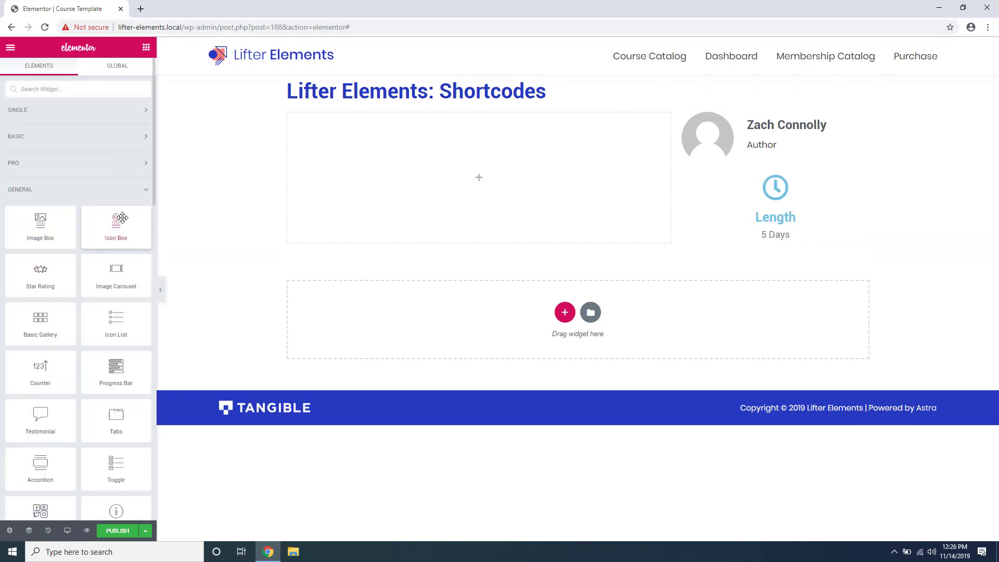
Add another Icon Box below Length using the balance scale icon.
drag(117, 221, 804, 242)
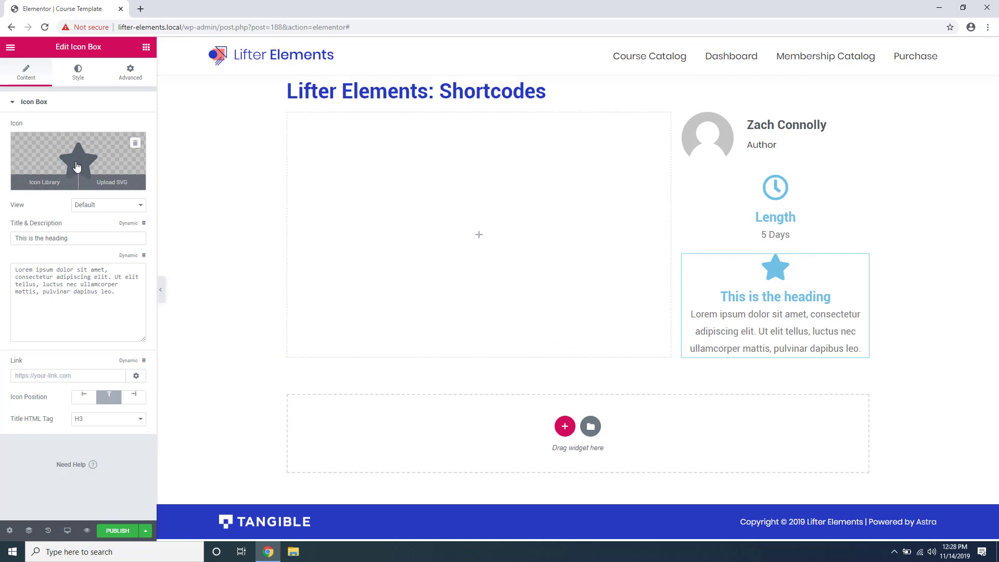
click(77, 166)
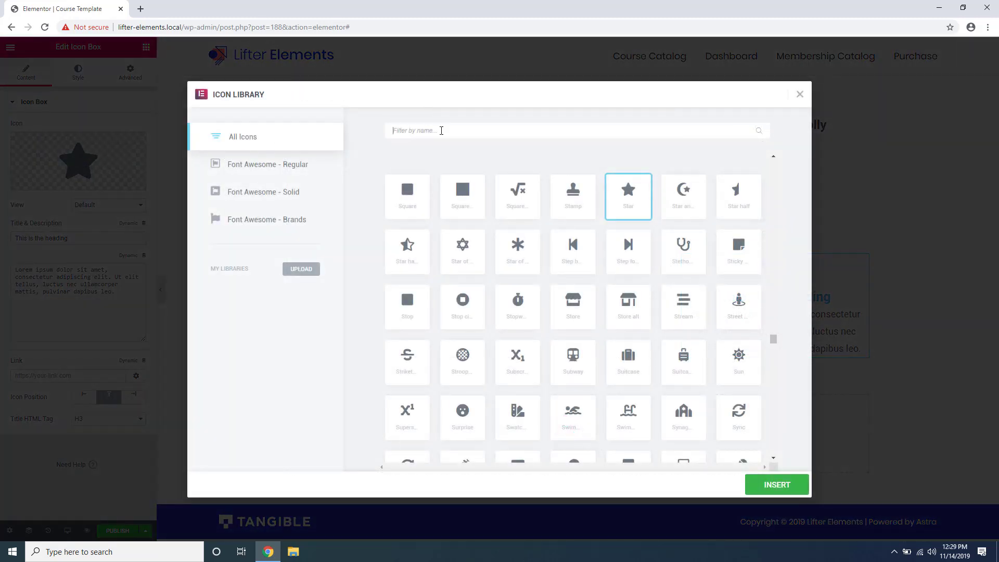
text(scale)
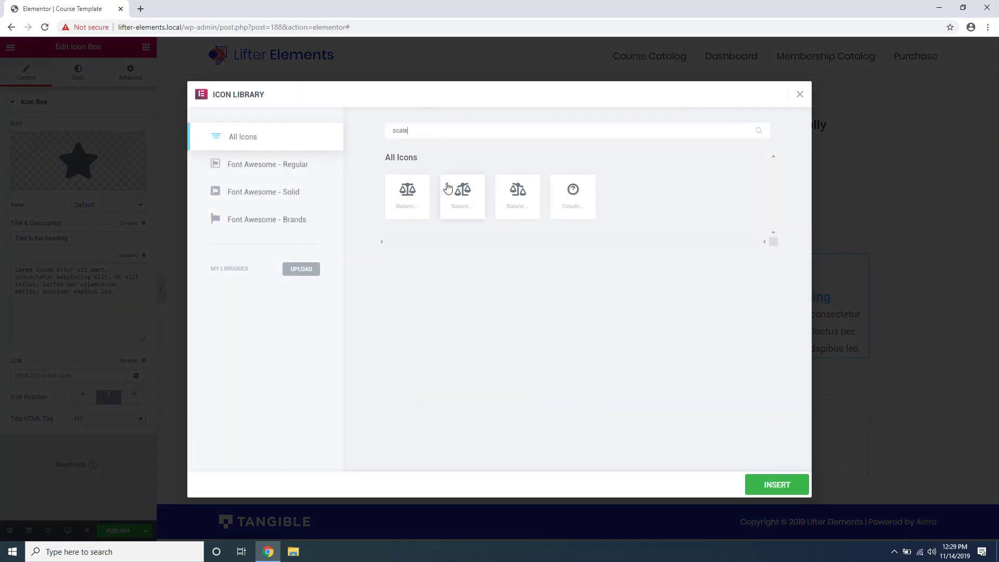
click(394, 189)
click(771, 485)
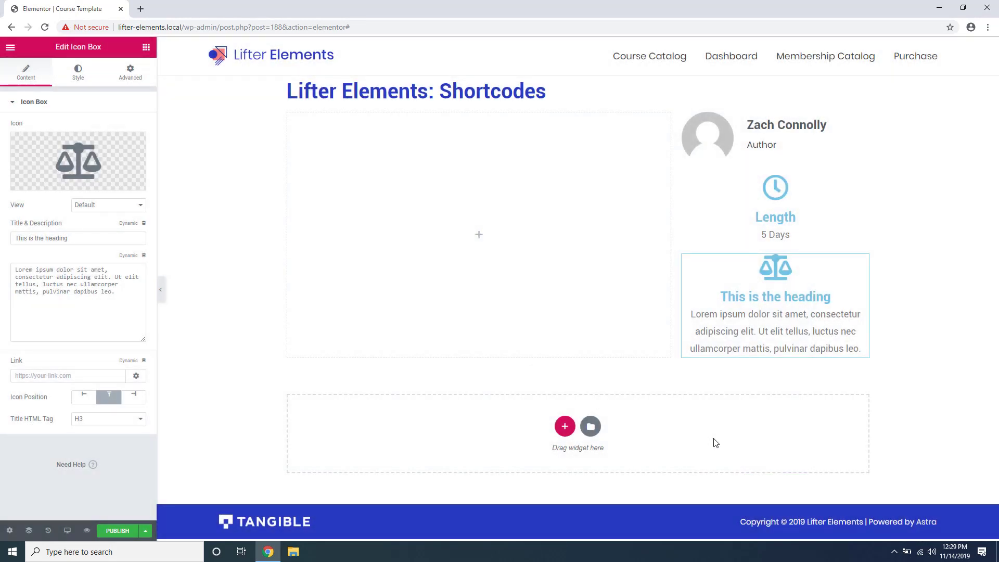
Title it 'Difficulty' and set its description to dynamic Course Difficulty.
triple_click(77, 240)
text(Difficu)
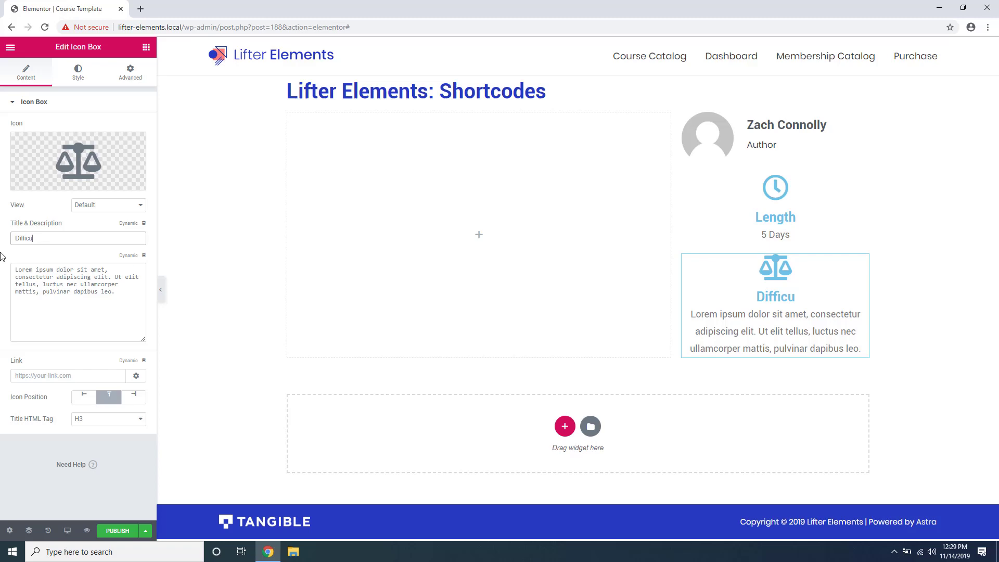
text(lty)
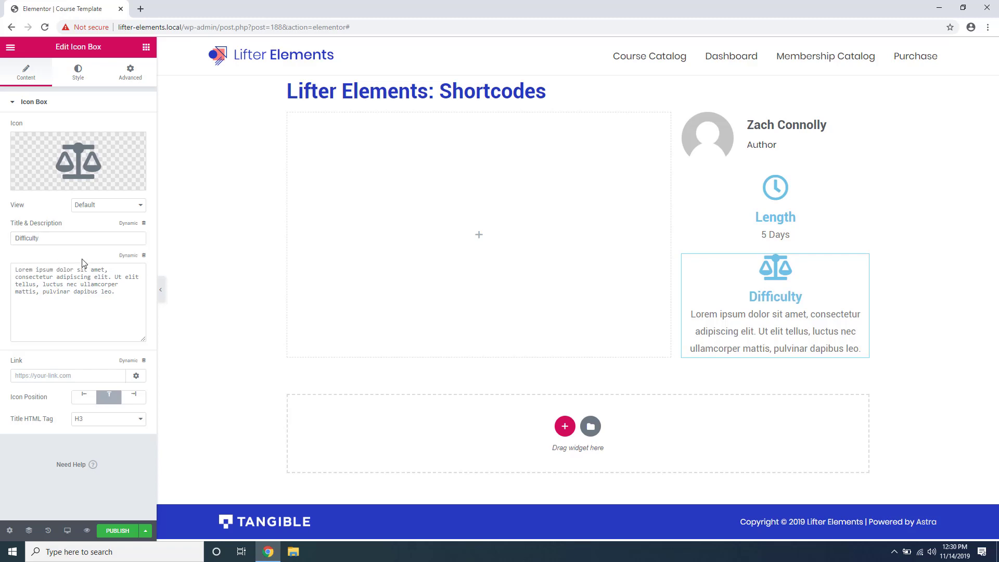
click(128, 256)
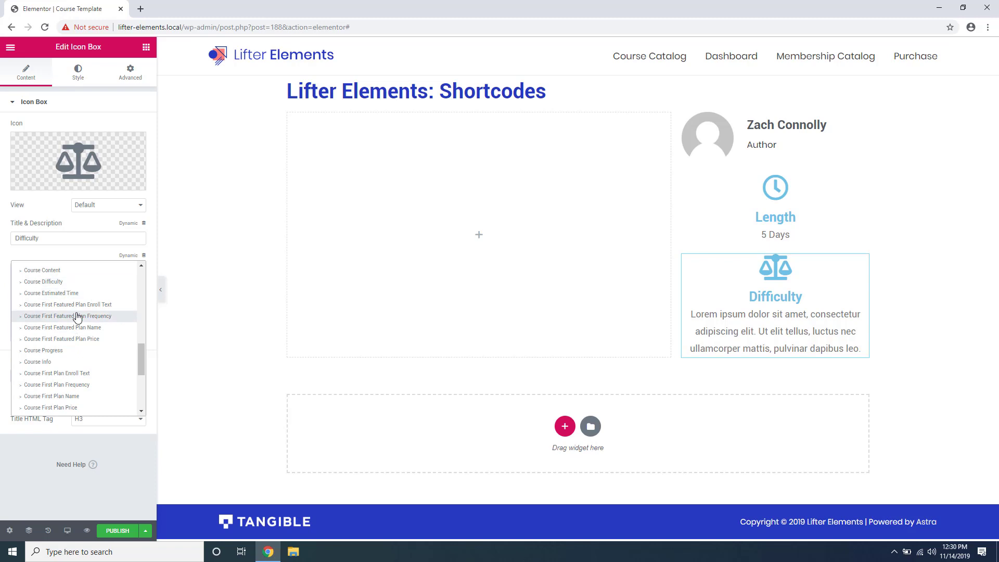
click(49, 284)
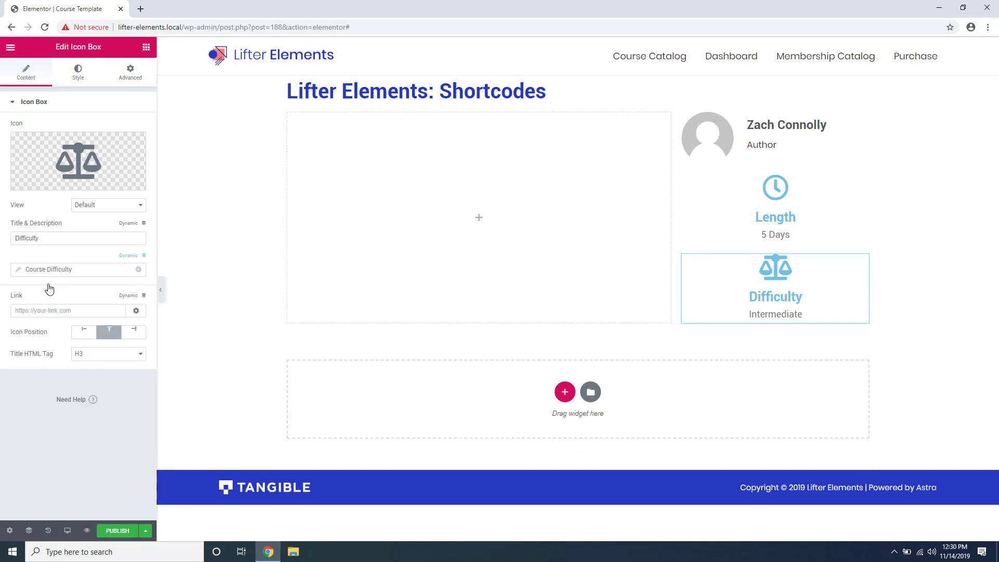
Color the Difficulty box's icon and title dark blue.
click(81, 74)
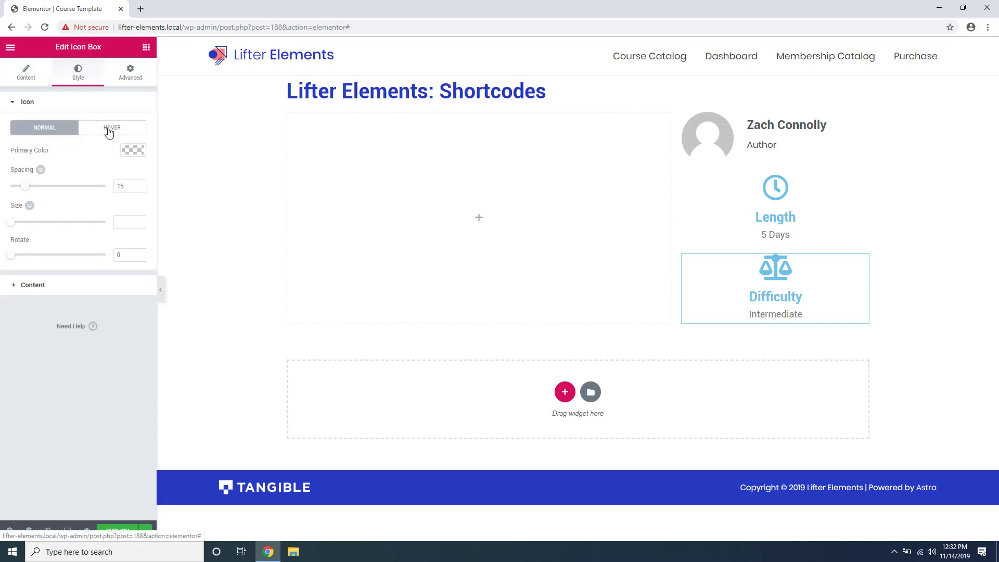
click(110, 133)
click(52, 150)
key(ctrl+v)
click(59, 335)
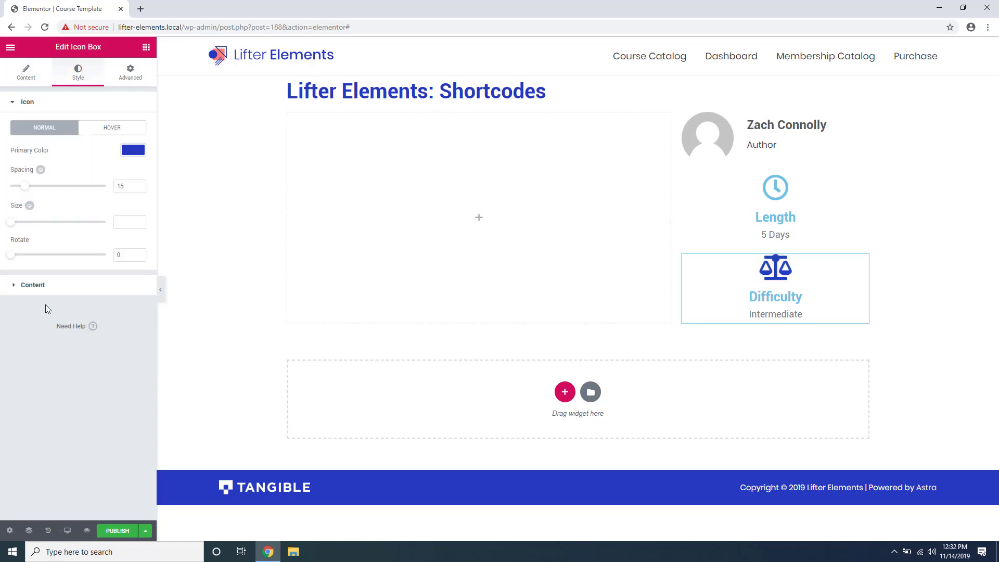
click(47, 295)
click(133, 254)
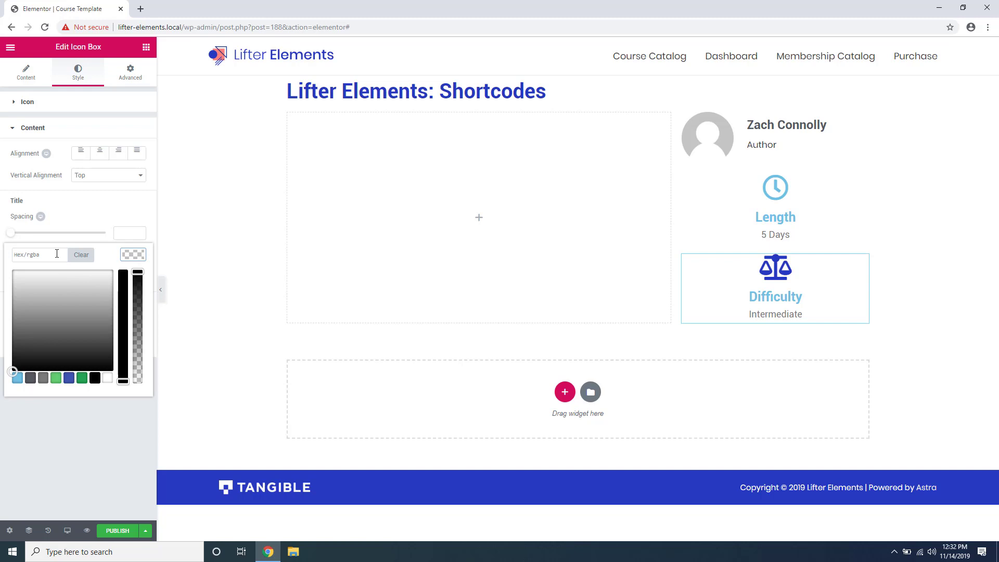
click(39, 253)
key(ctrl+v)
click(401, 358)
Color the Length box's clock icon and title dark blue.
click(782, 215)
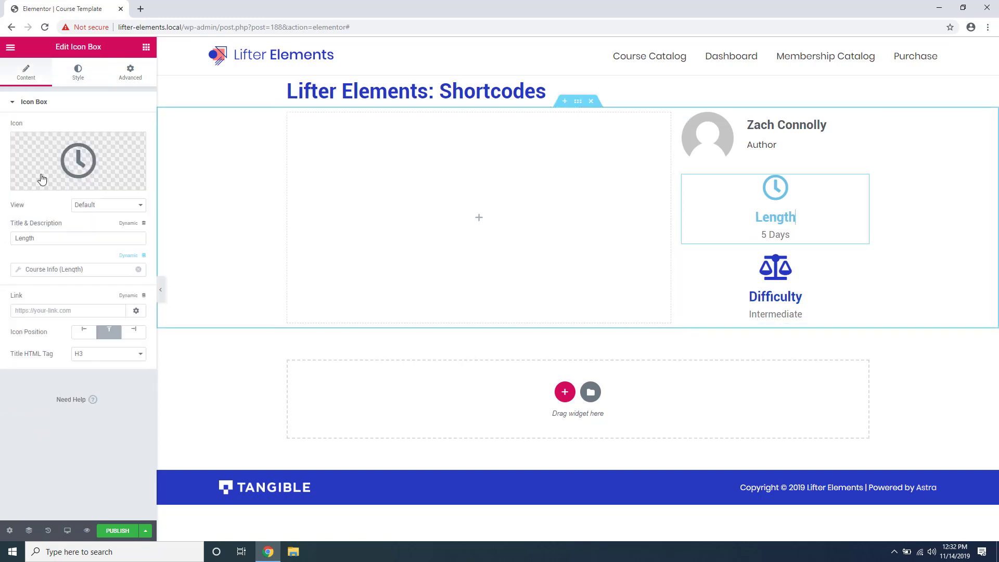
click(78, 72)
click(125, 150)
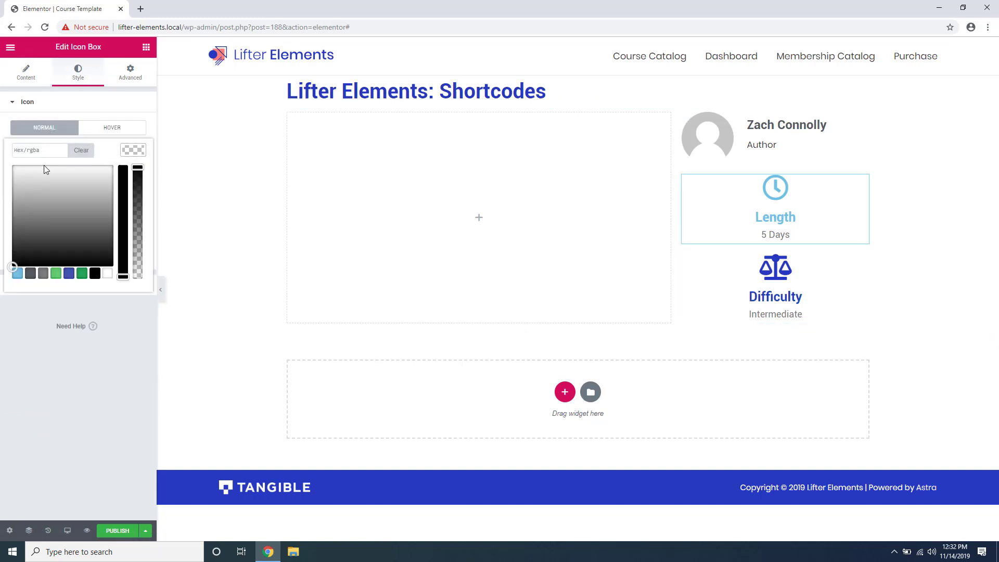
key(ctrl+v)
click(39, 300)
click(33, 285)
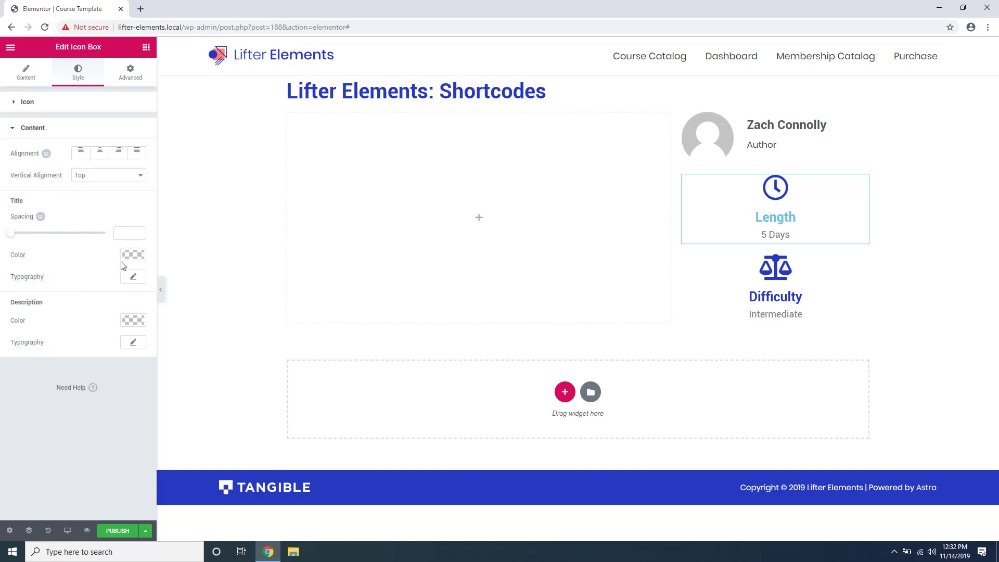
click(133, 255)
click(62, 254)
key(ctrl+v)
click(42, 436)
Add the Course Access Plans slider below Difficulty and preview its slides.
click(147, 47)
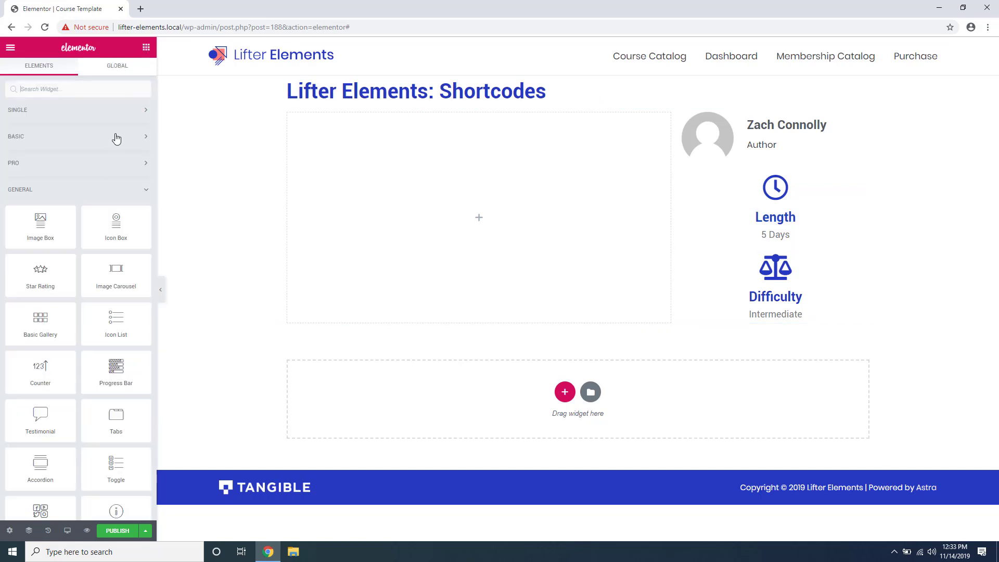
click(65, 193)
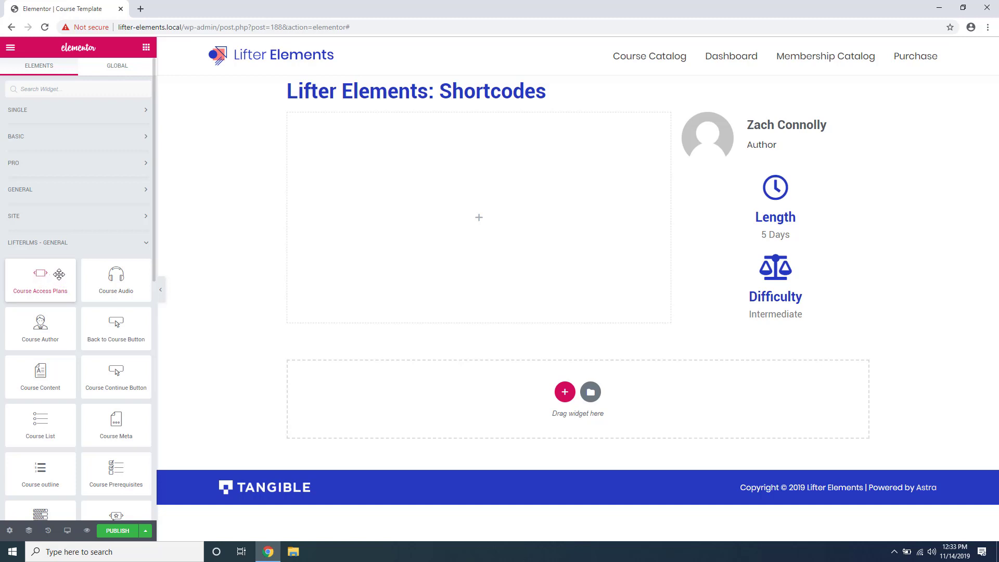
drag(34, 276, 827, 323)
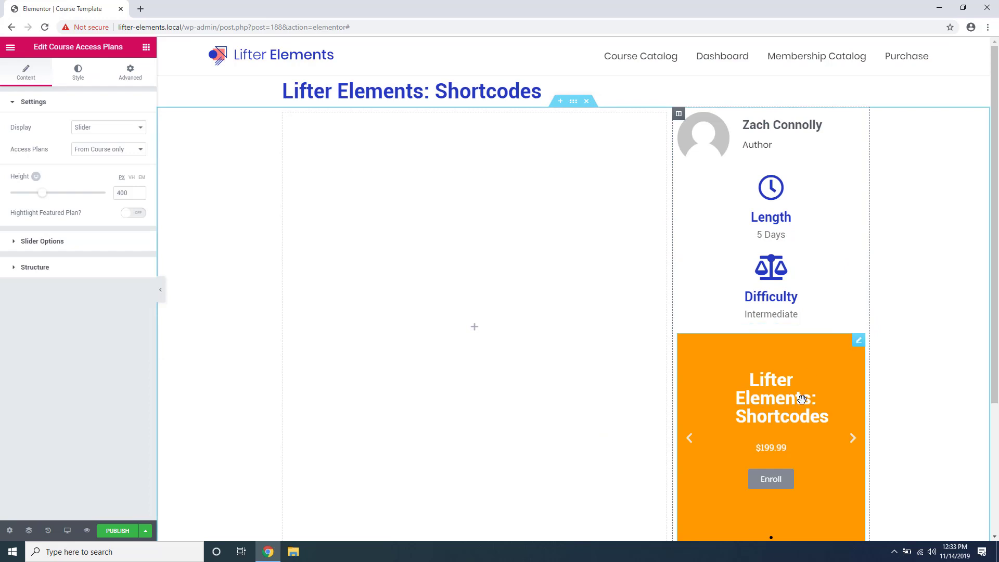
click(853, 439)
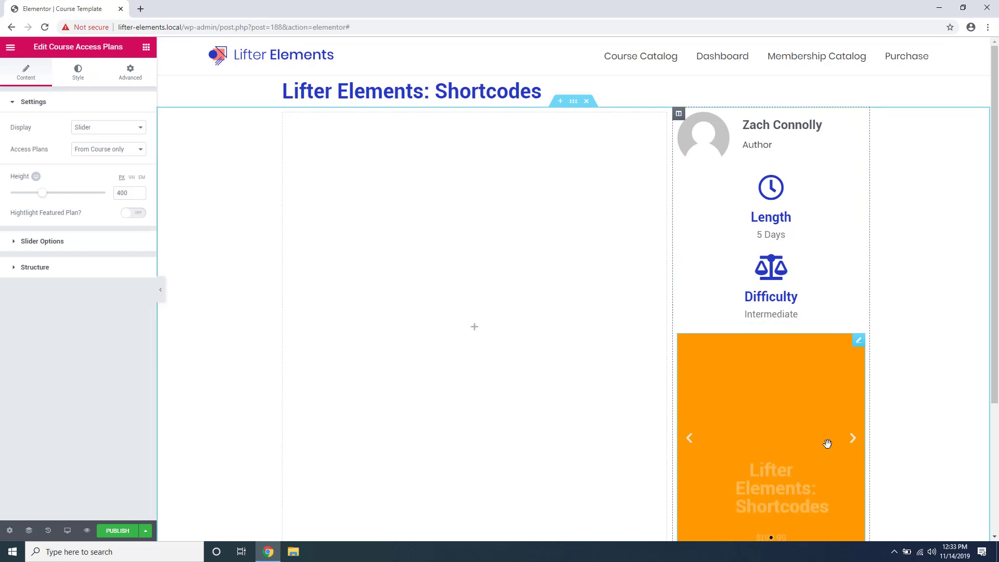
click(853, 438)
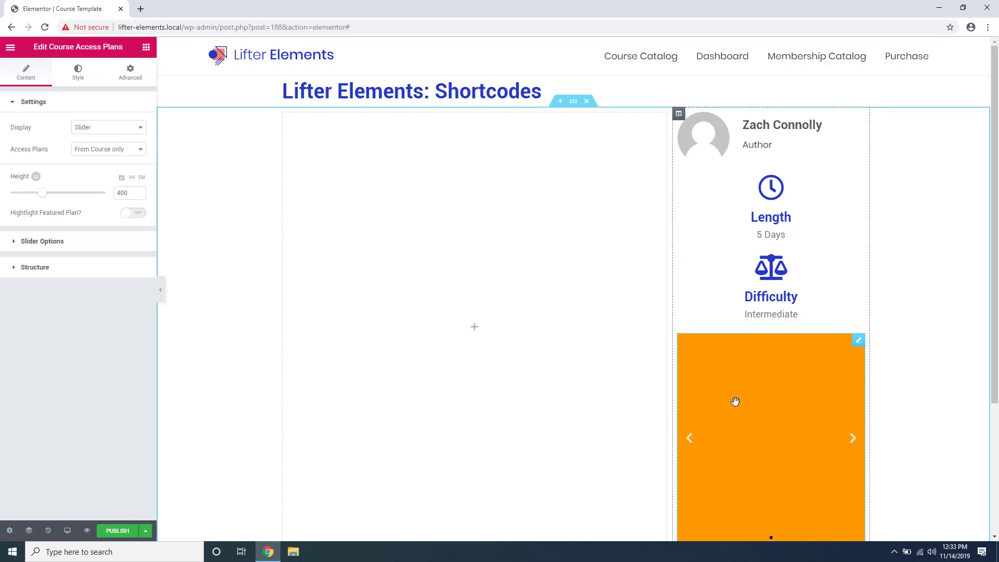
Switch off the slider's Autoplay and adjust the order of its slide parts.
click(45, 242)
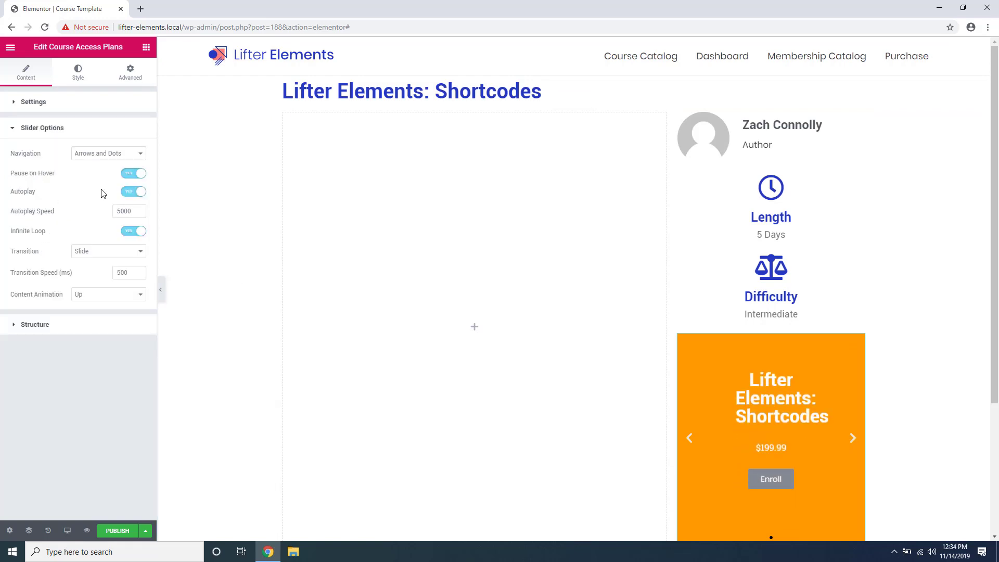
click(136, 192)
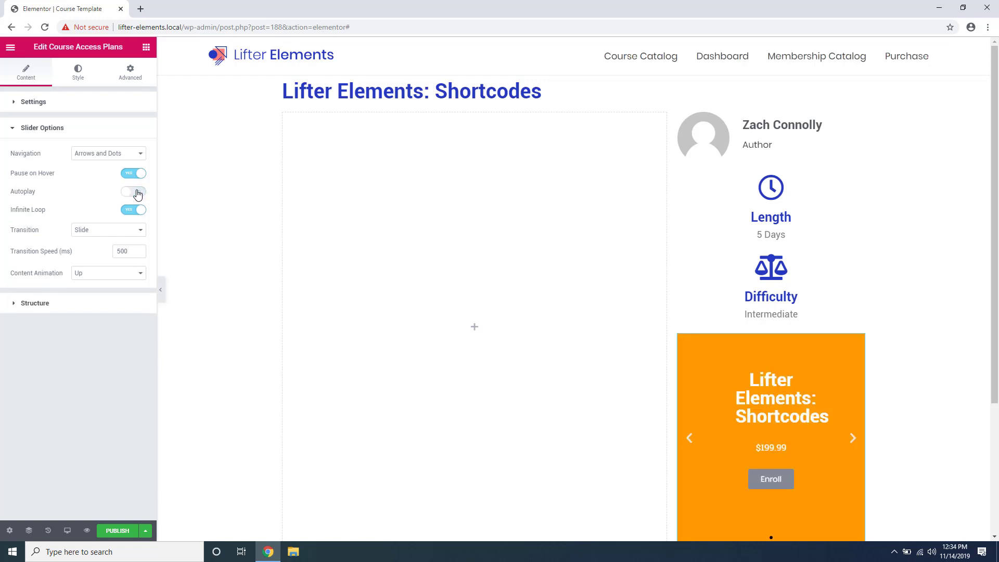
click(55, 109)
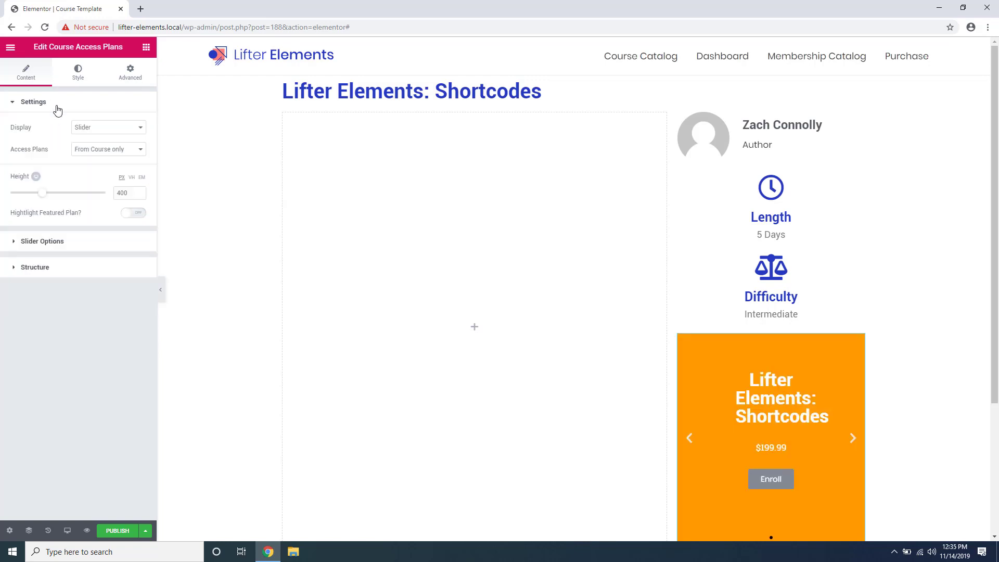
click(52, 264)
drag(42, 198, 69, 194)
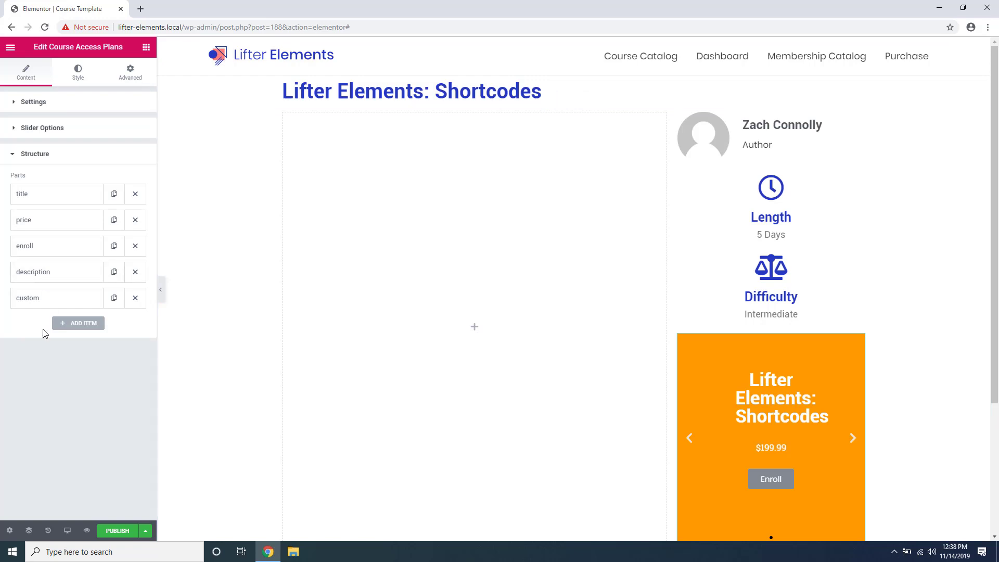
Add a Course Video to the wide left column with autoplay turned off.
click(146, 47)
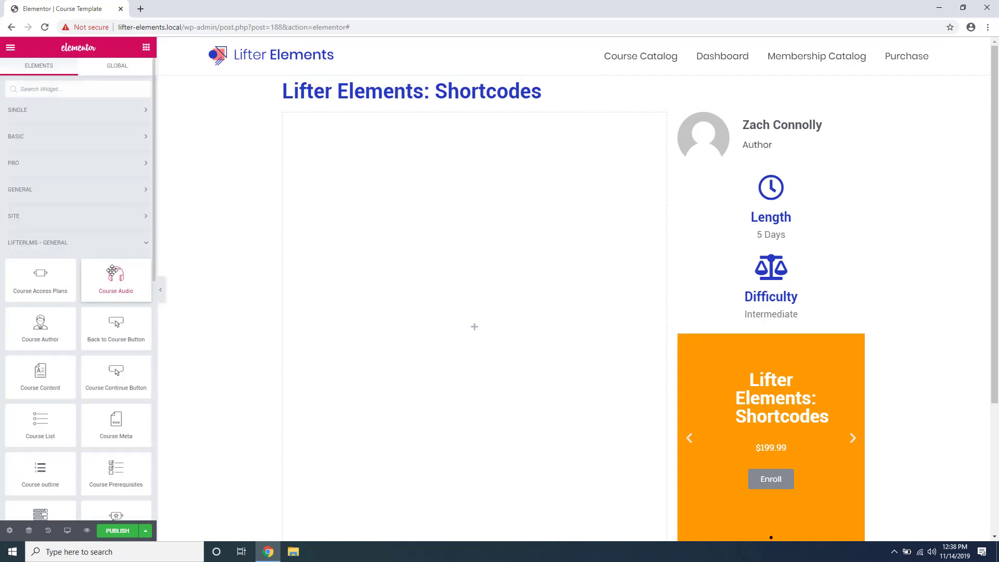
scroll(118, 266, down, 4)
drag(116, 359, 312, 227)
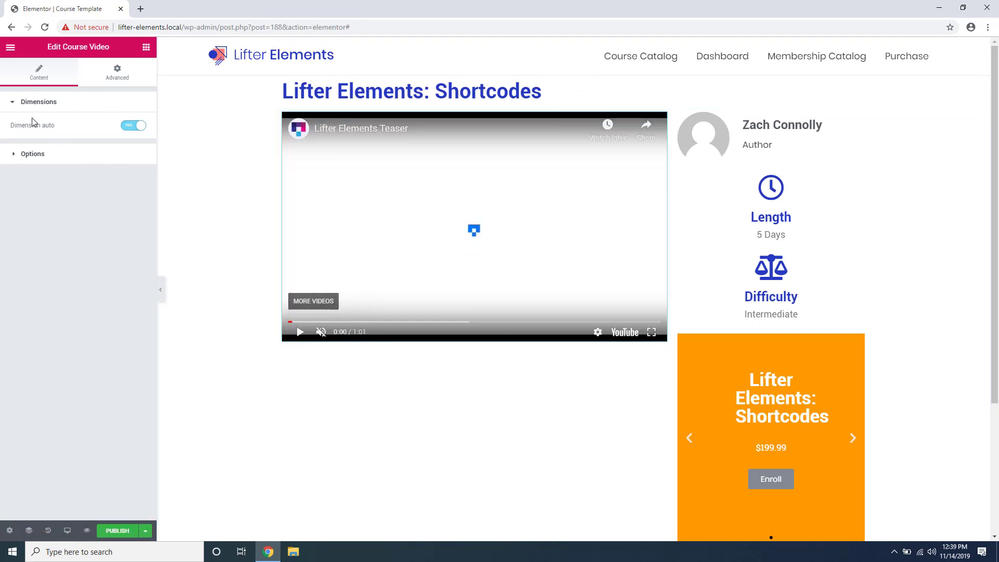
click(29, 154)
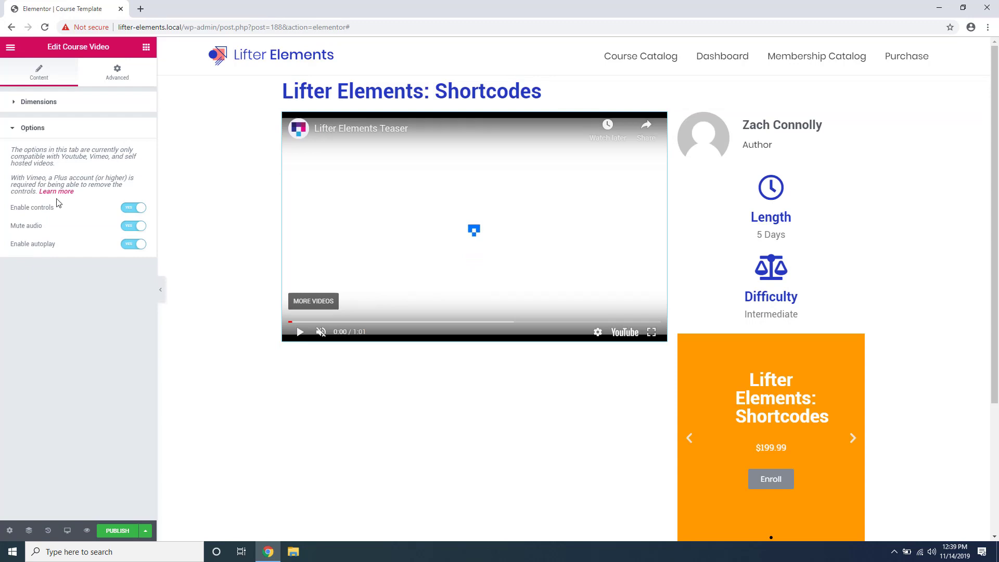
click(137, 247)
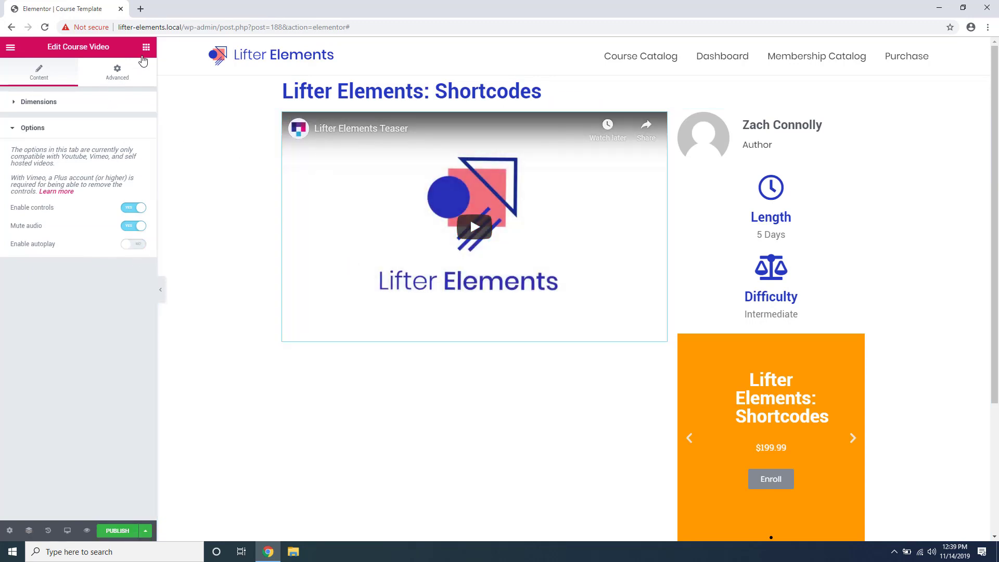
Place the Course Syllabus widget beneath the video.
click(146, 47)
scroll(37, 267, down, 3)
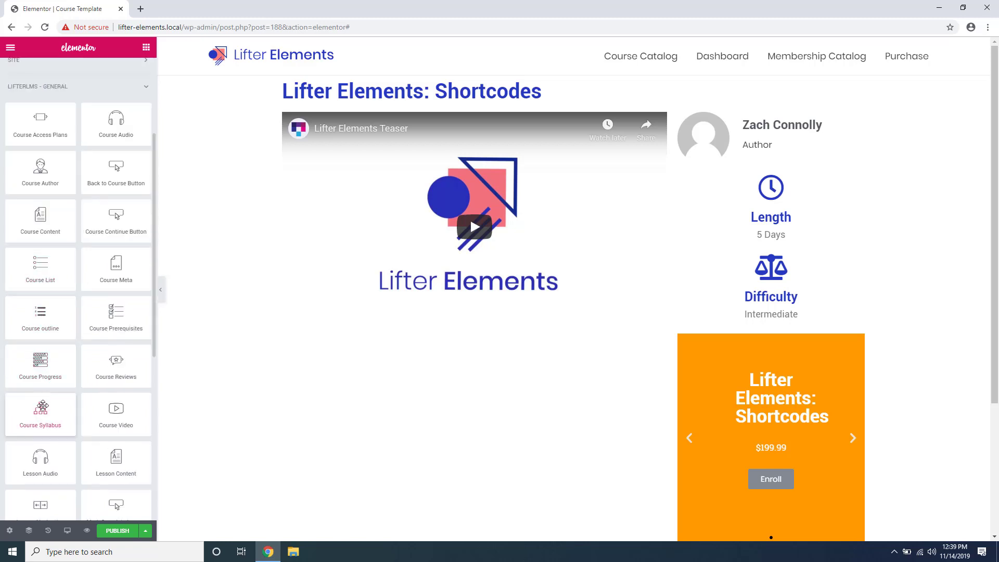
drag(42, 414, 426, 345)
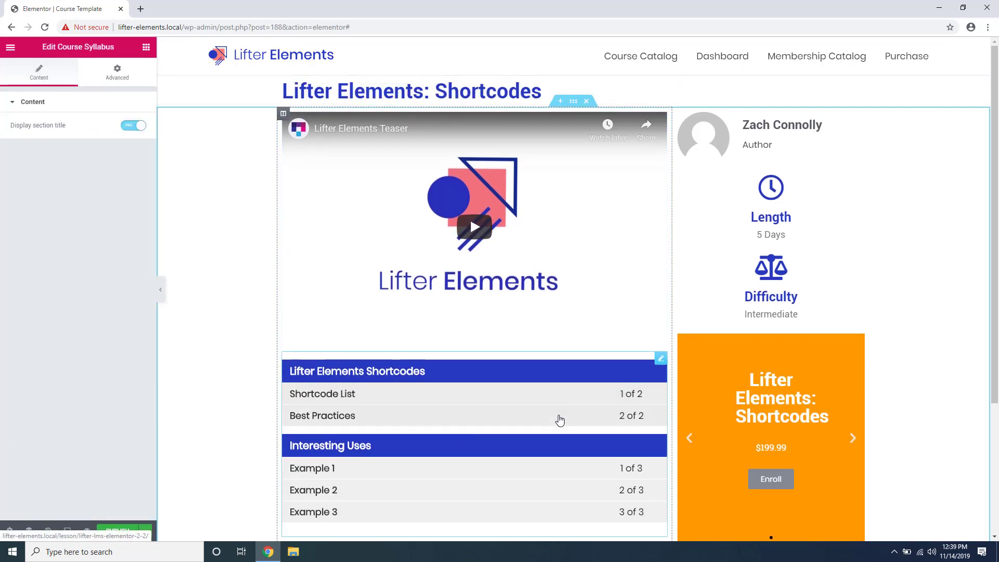
scroll(542, 390, down, 4)
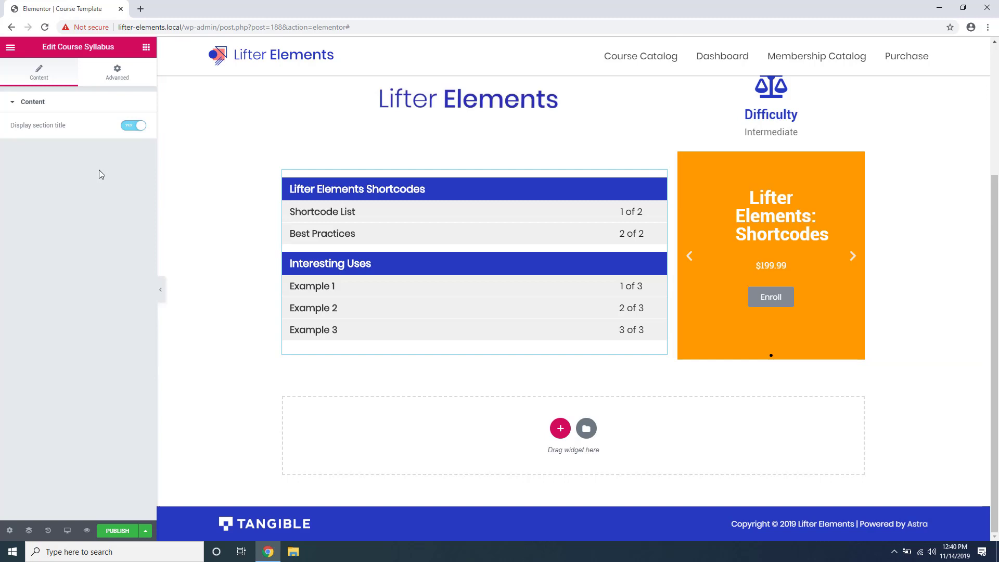
Add Course Meta under the syllabus with estimated completion time and difficulty switched off.
click(145, 48)
scroll(84, 270, down, 1)
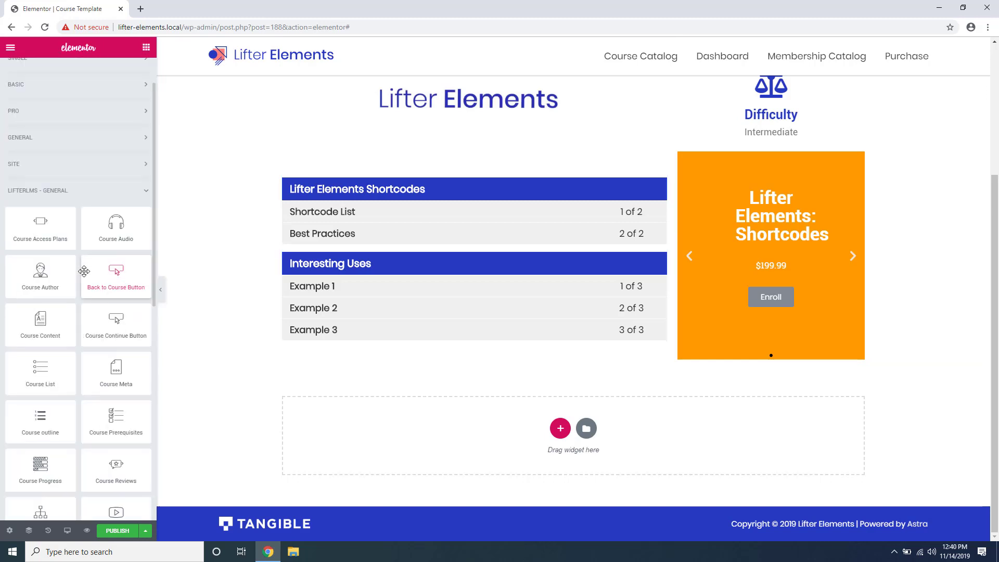
drag(104, 371, 337, 355)
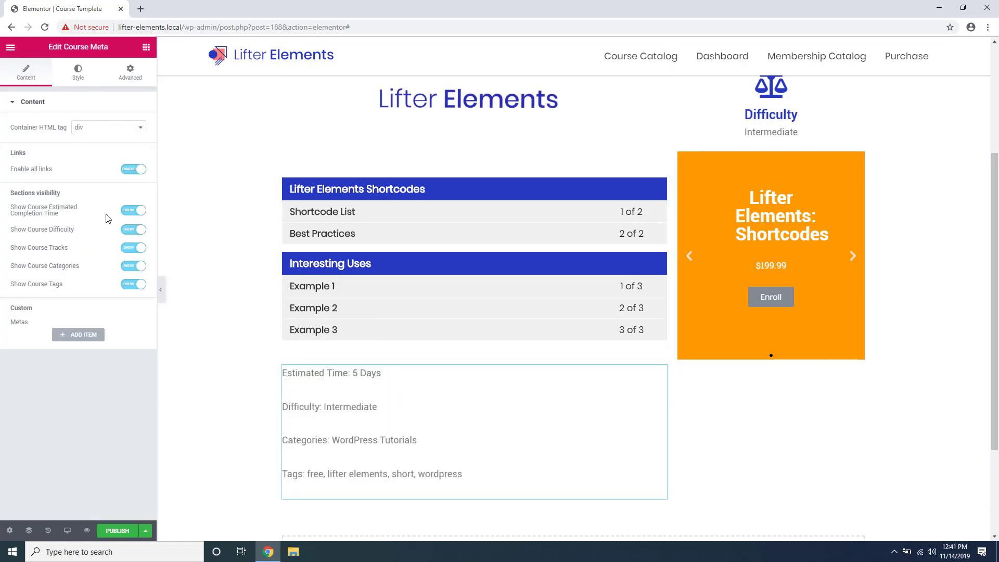
click(139, 213)
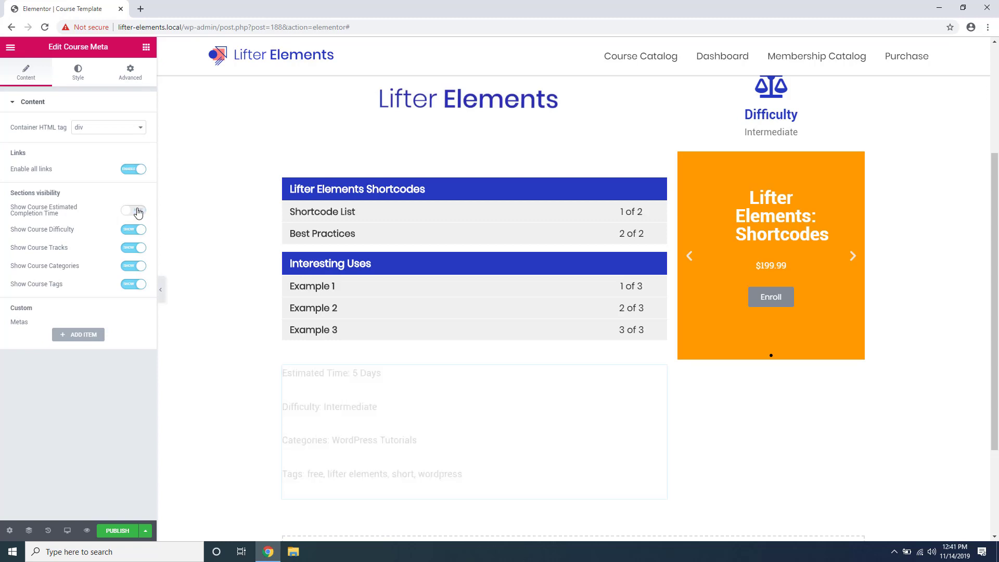
click(136, 229)
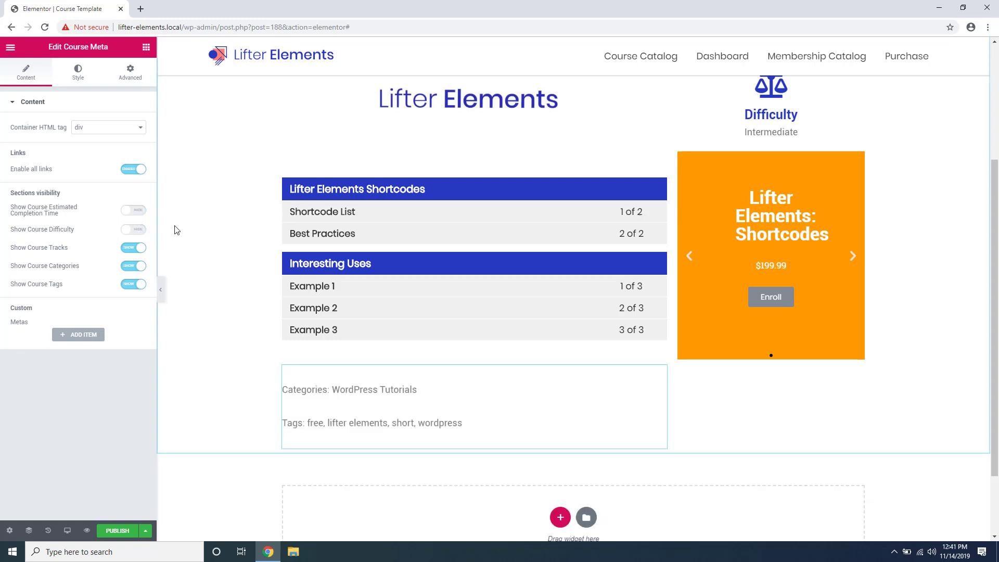
scroll(663, 182, up, 4)
scroll(520, 305, down, 5)
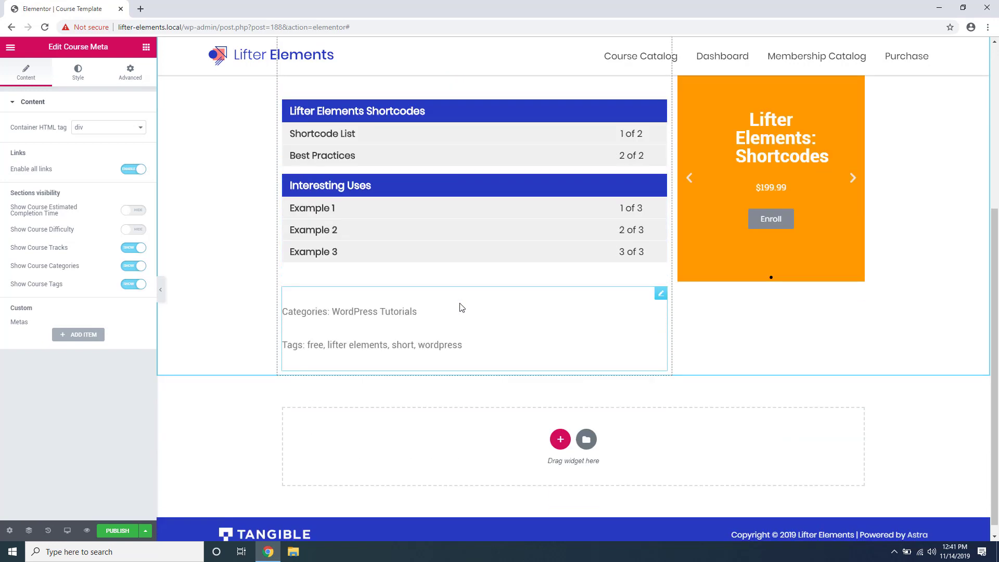
click(147, 49)
Add a Course Continue Button above the slider with text 'Continue' and an arrow-circle-right icon.
scroll(422, 248, up, 5)
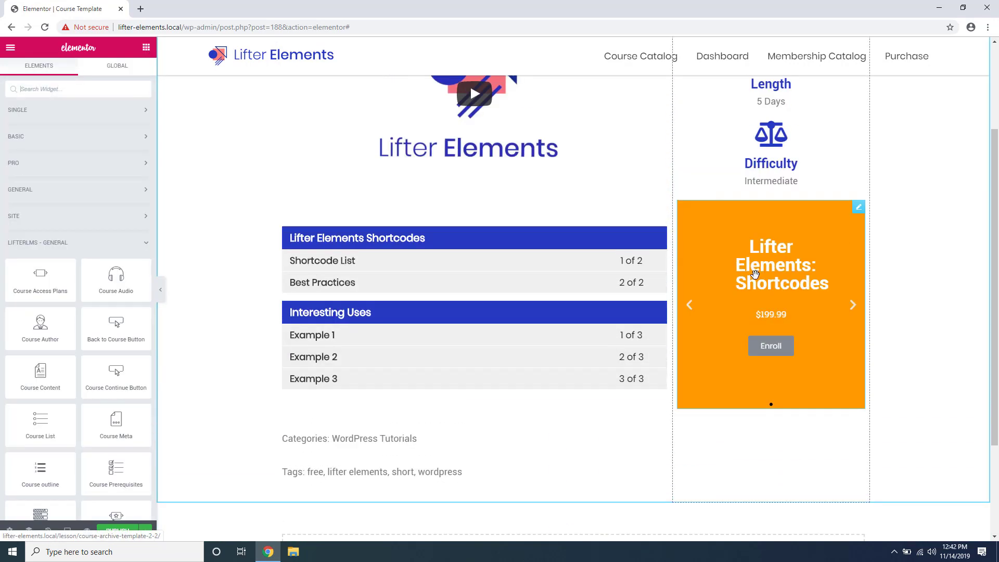
drag(115, 374, 803, 344)
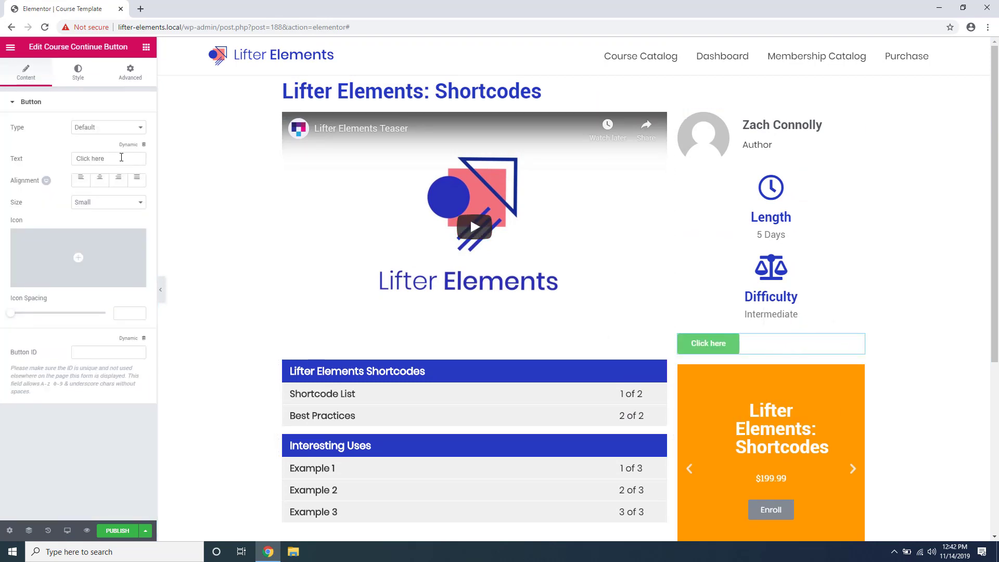
drag(121, 159, 30, 172)
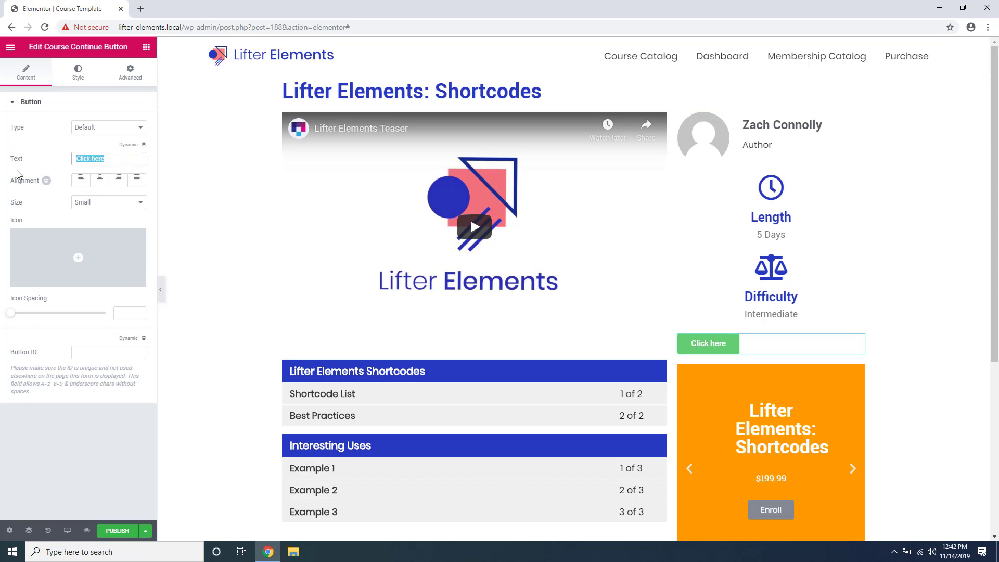
text(Continue)
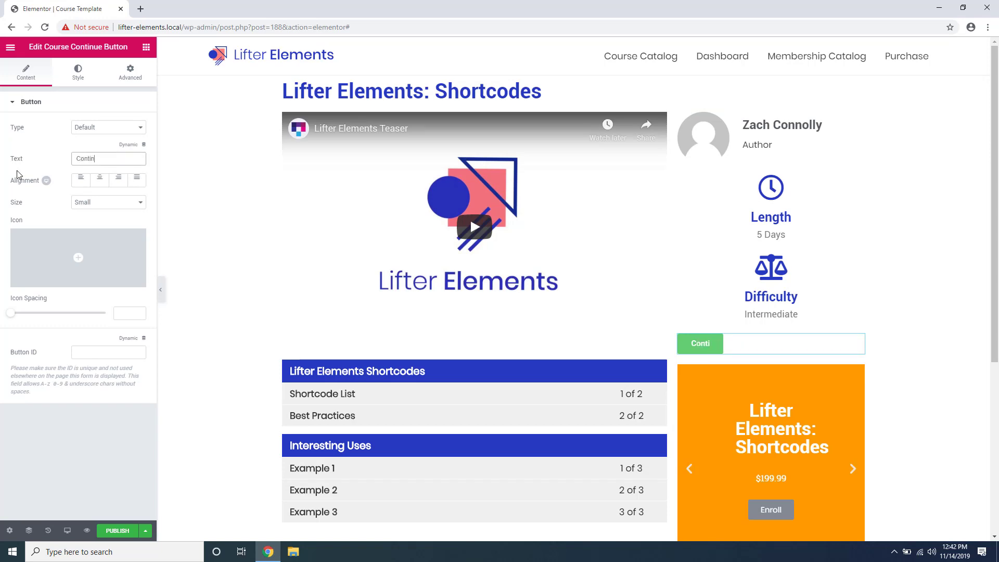
click(87, 249)
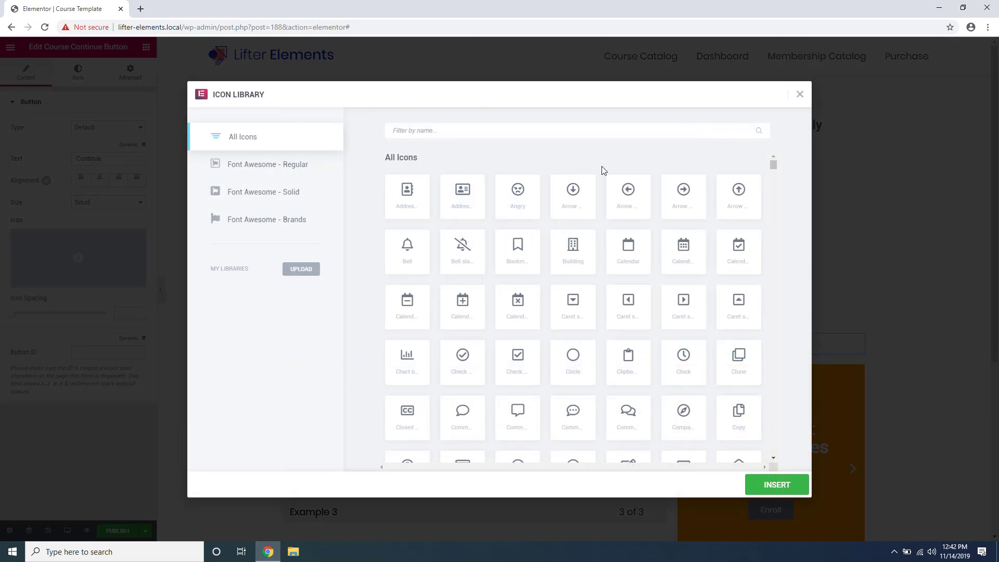
click(683, 200)
click(776, 484)
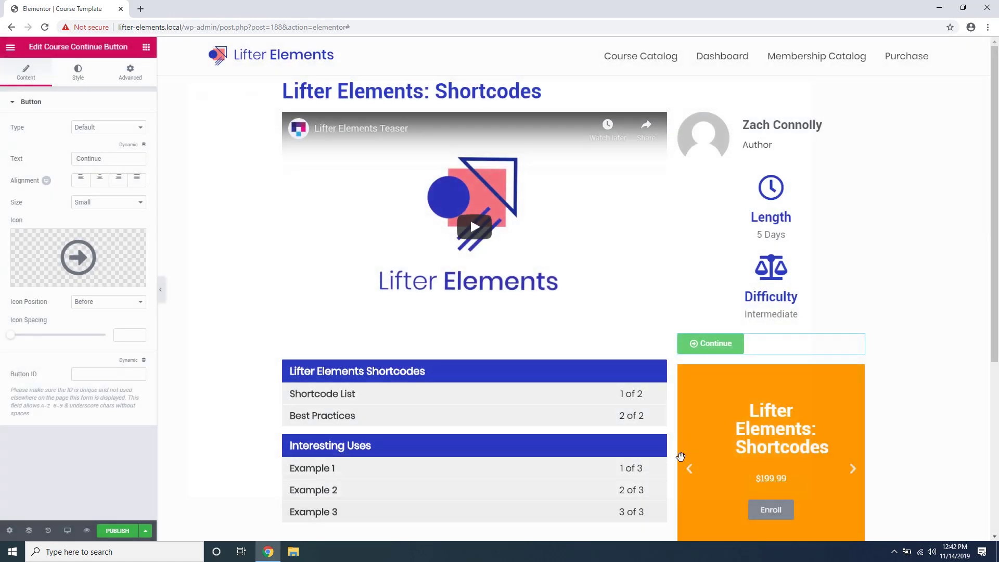
Set the icon position to After, size to Large, and alignment to Center.
click(106, 301)
click(97, 321)
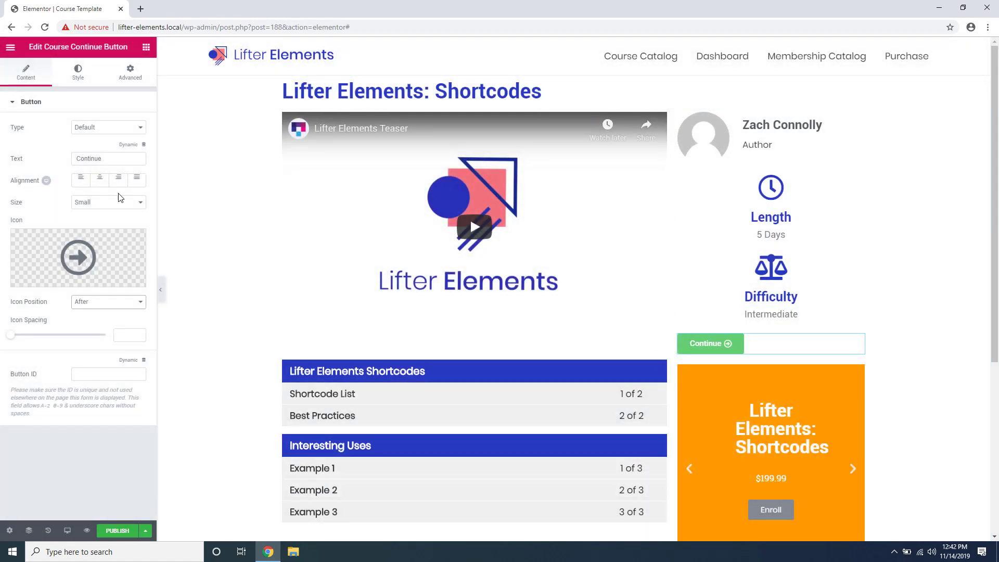
click(120, 201)
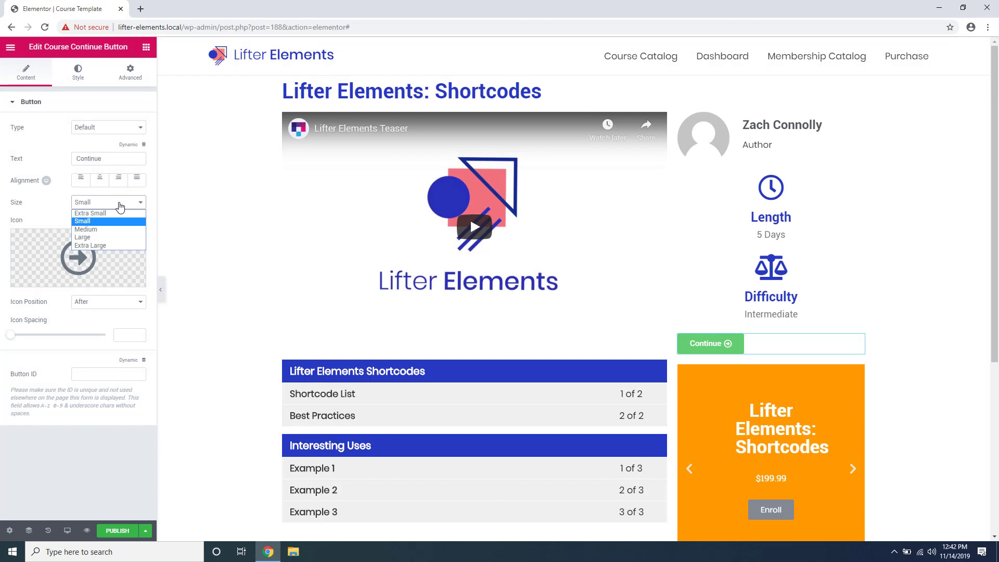
click(105, 238)
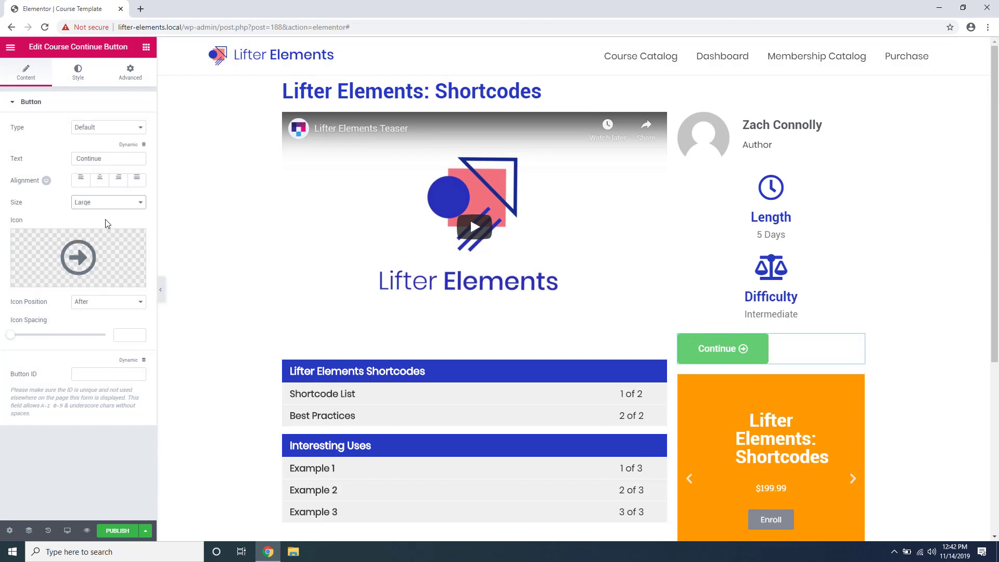
click(101, 186)
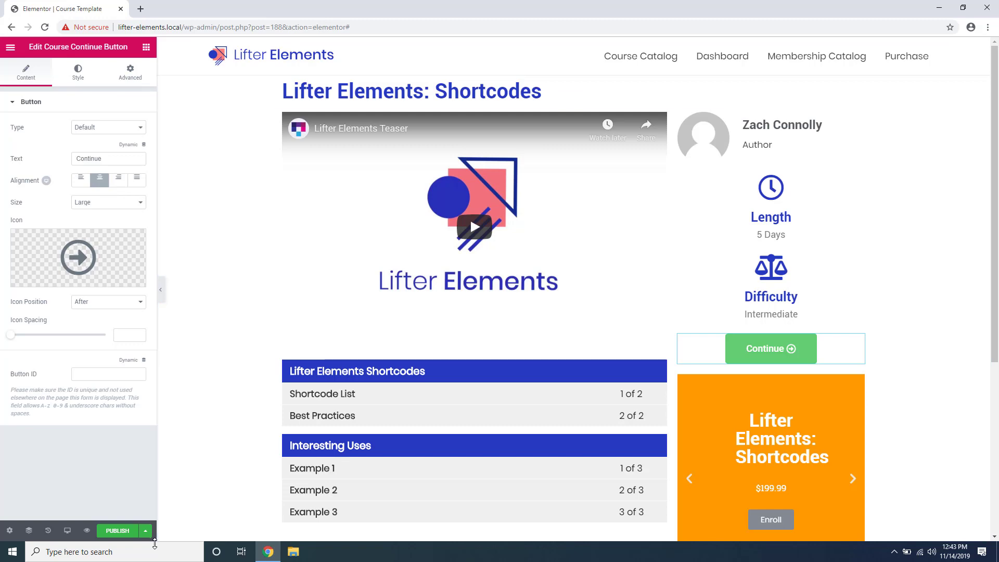
Set the display condition to Include Courses / All and publish the Course template.
click(146, 531)
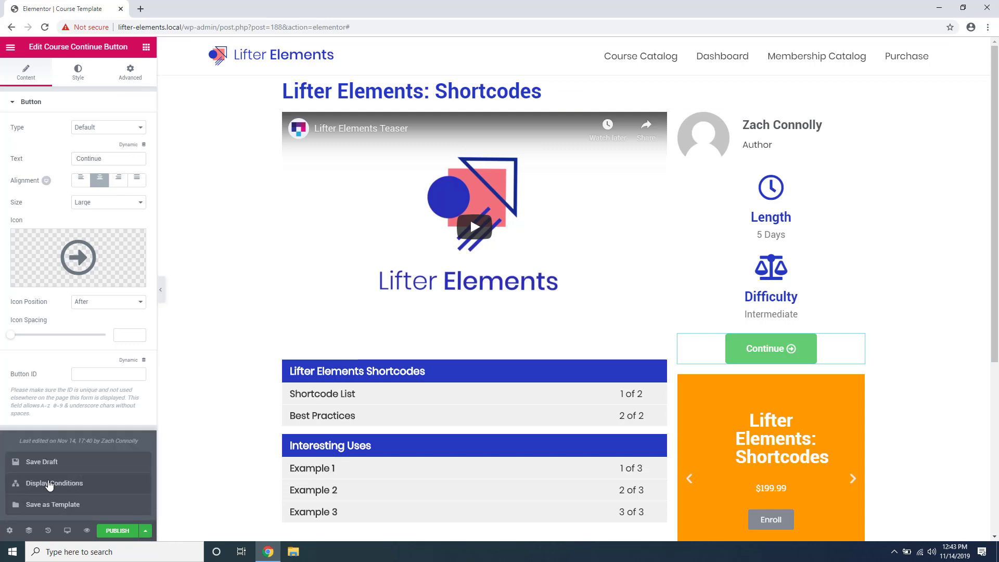
click(49, 484)
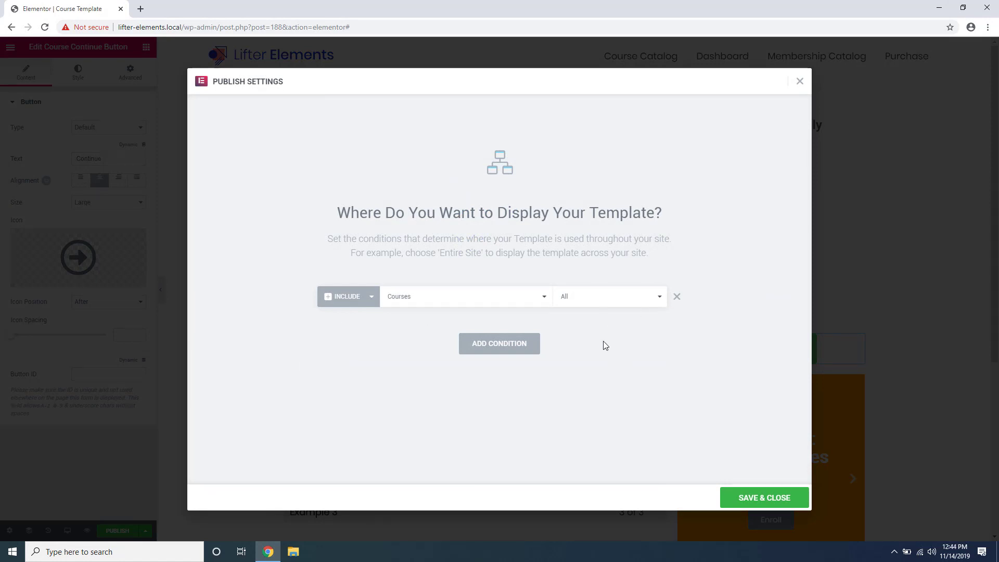
click(523, 300)
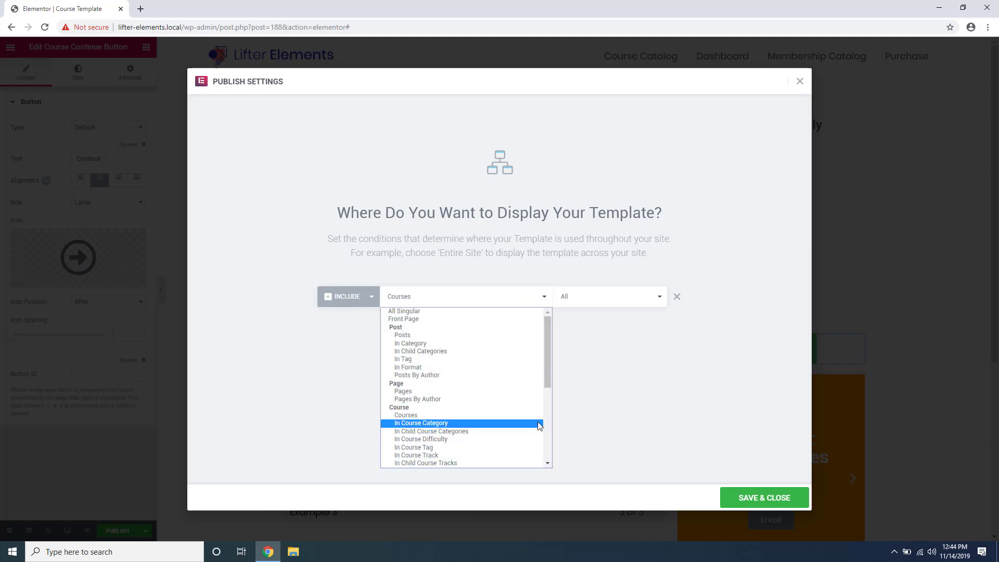
click(645, 402)
click(758, 499)
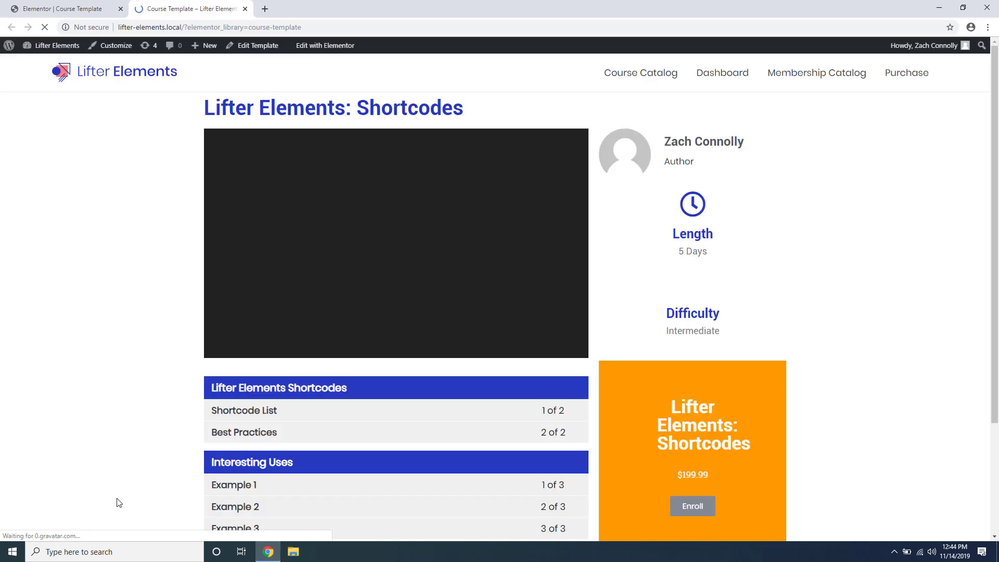
Go to the Course Catalog and open the Lifter Elements: Getting Started course via More Info.
scroll(151, 415, down, 3)
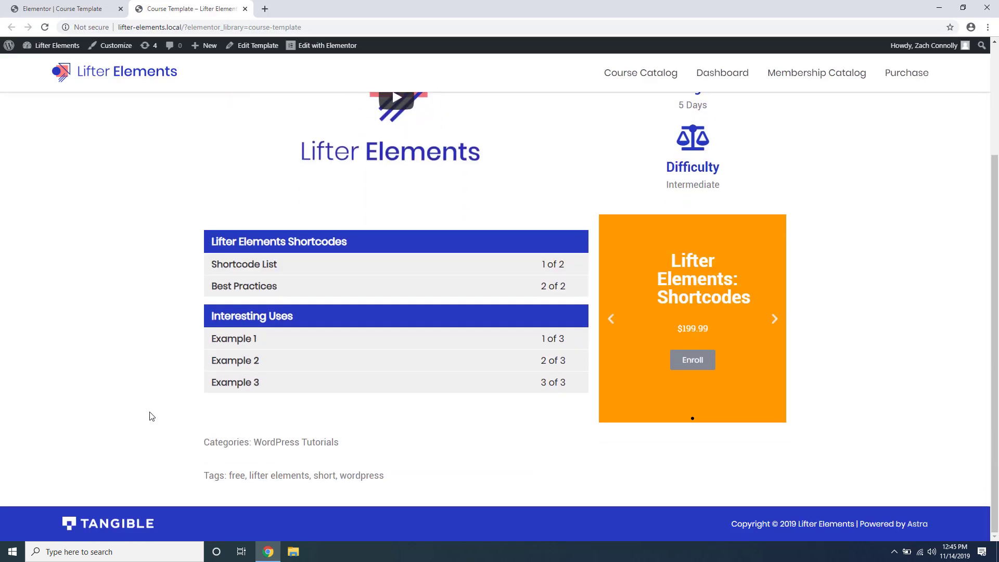
scroll(151, 415, up, 3)
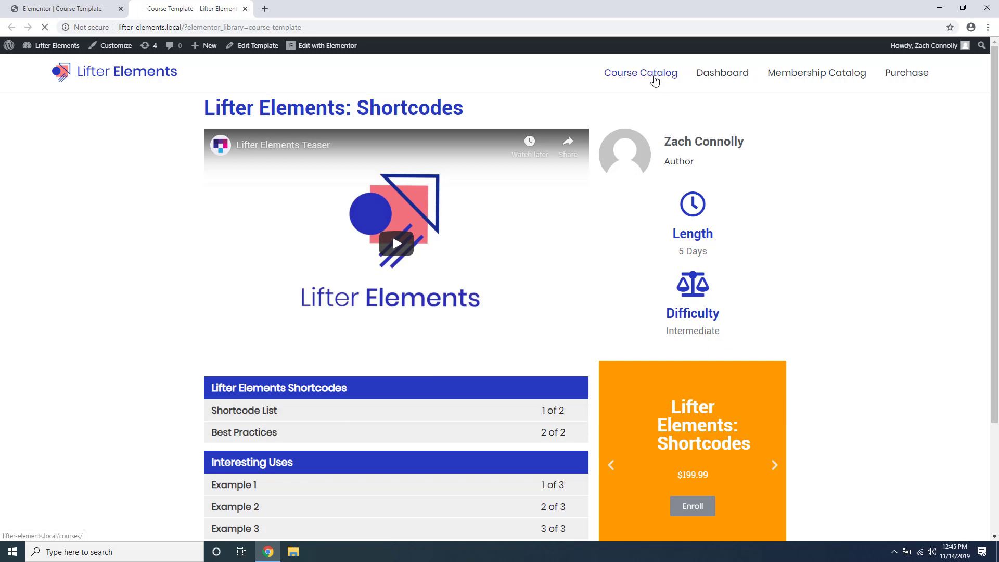
click(653, 75)
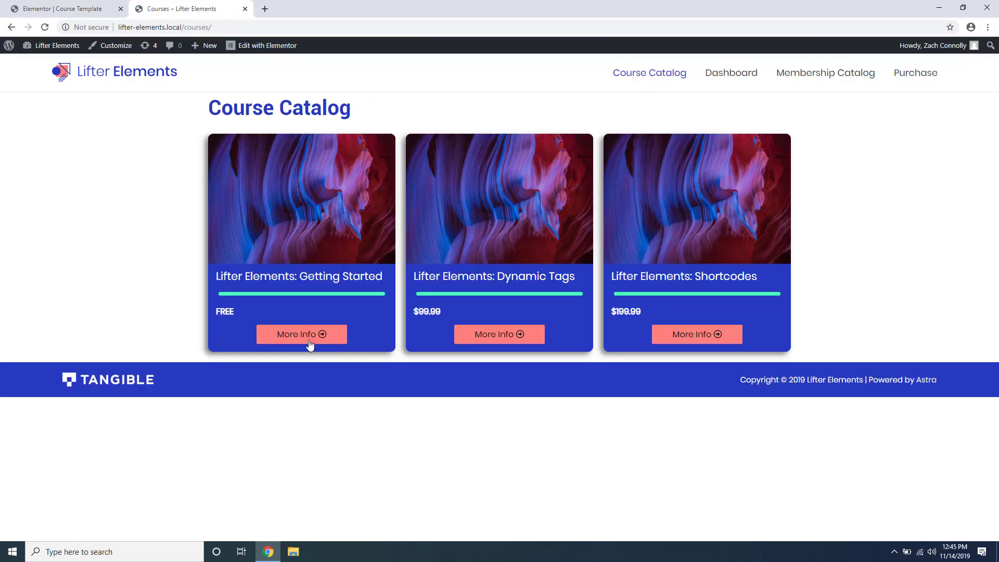
click(300, 344)
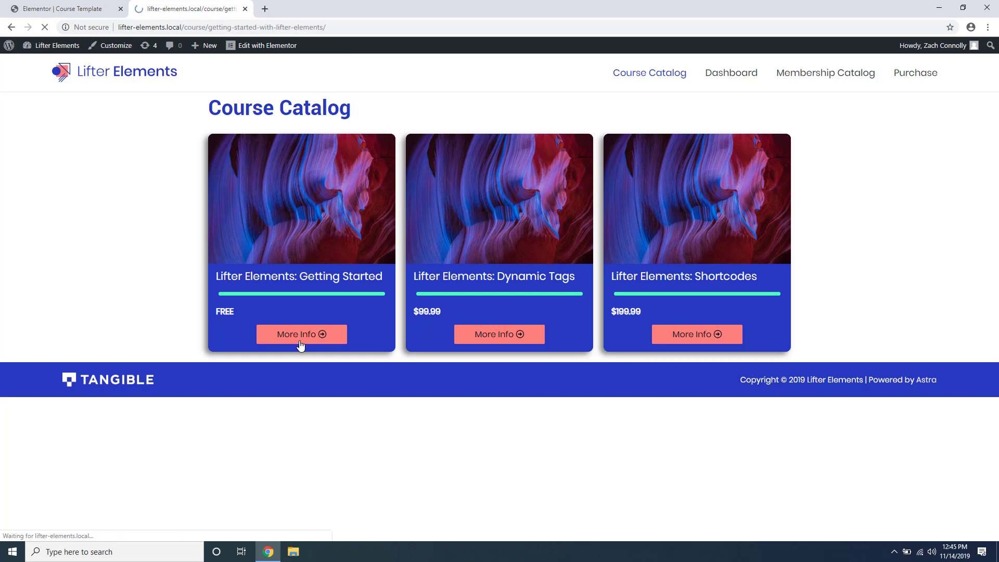